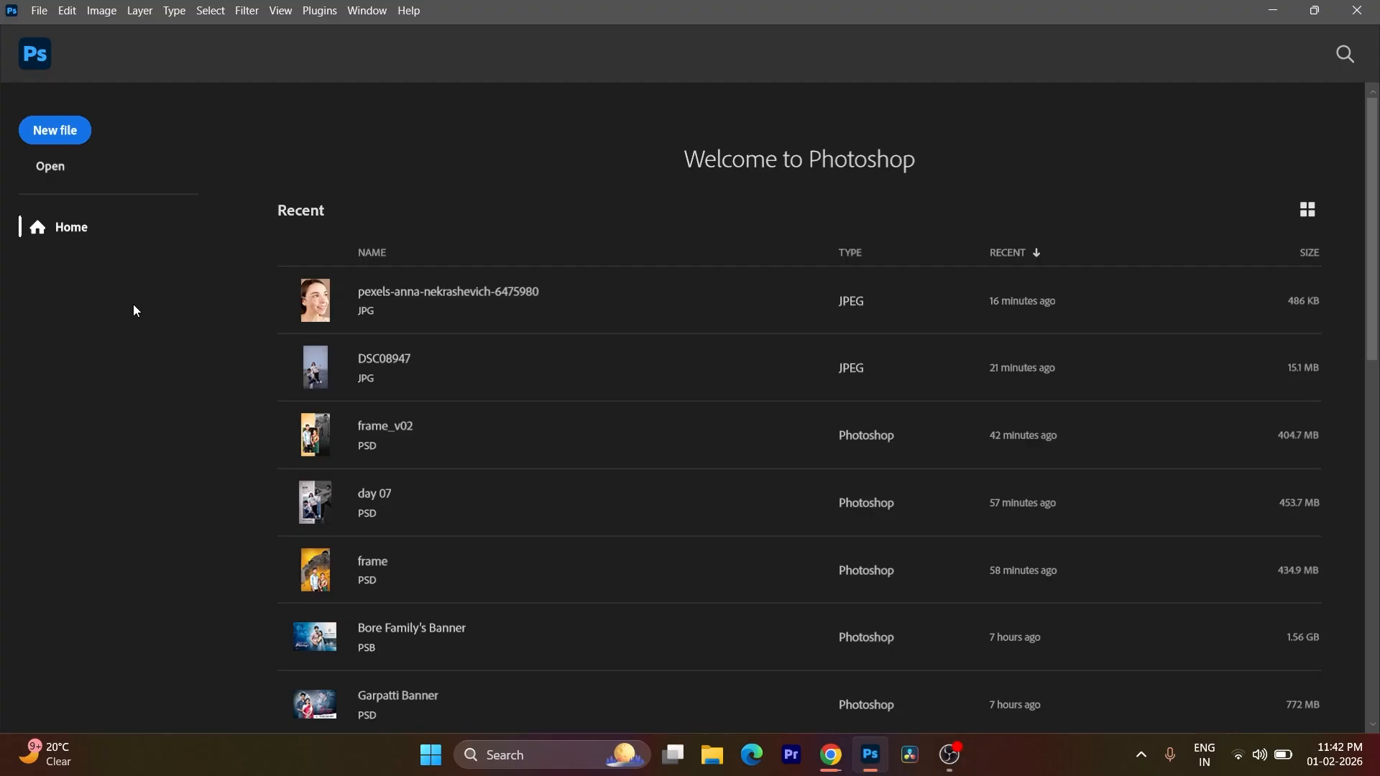
Step: Open the image pexels-anna-nekrashevich-6475980 from the Downloads folder
left_click(56, 130)
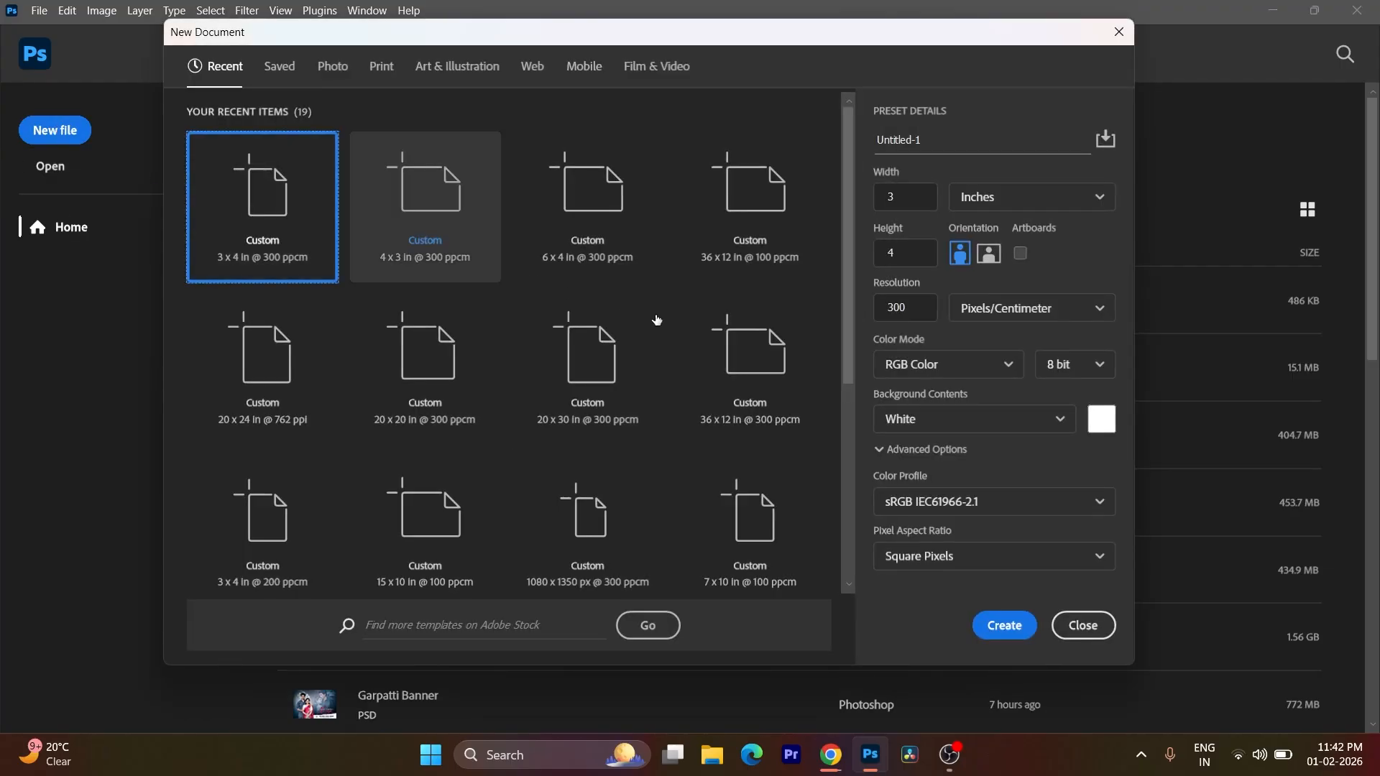
left_click(1120, 31)
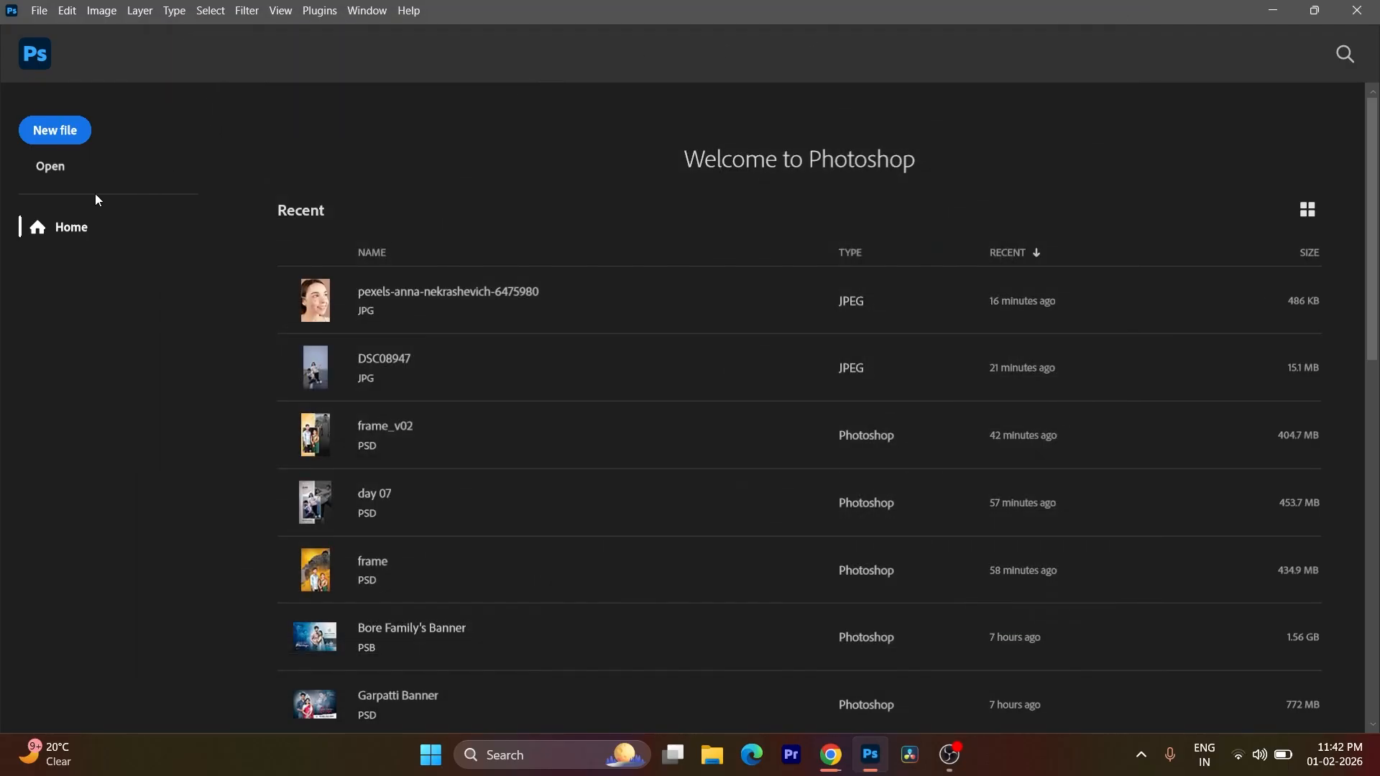
key("ctrl+o")
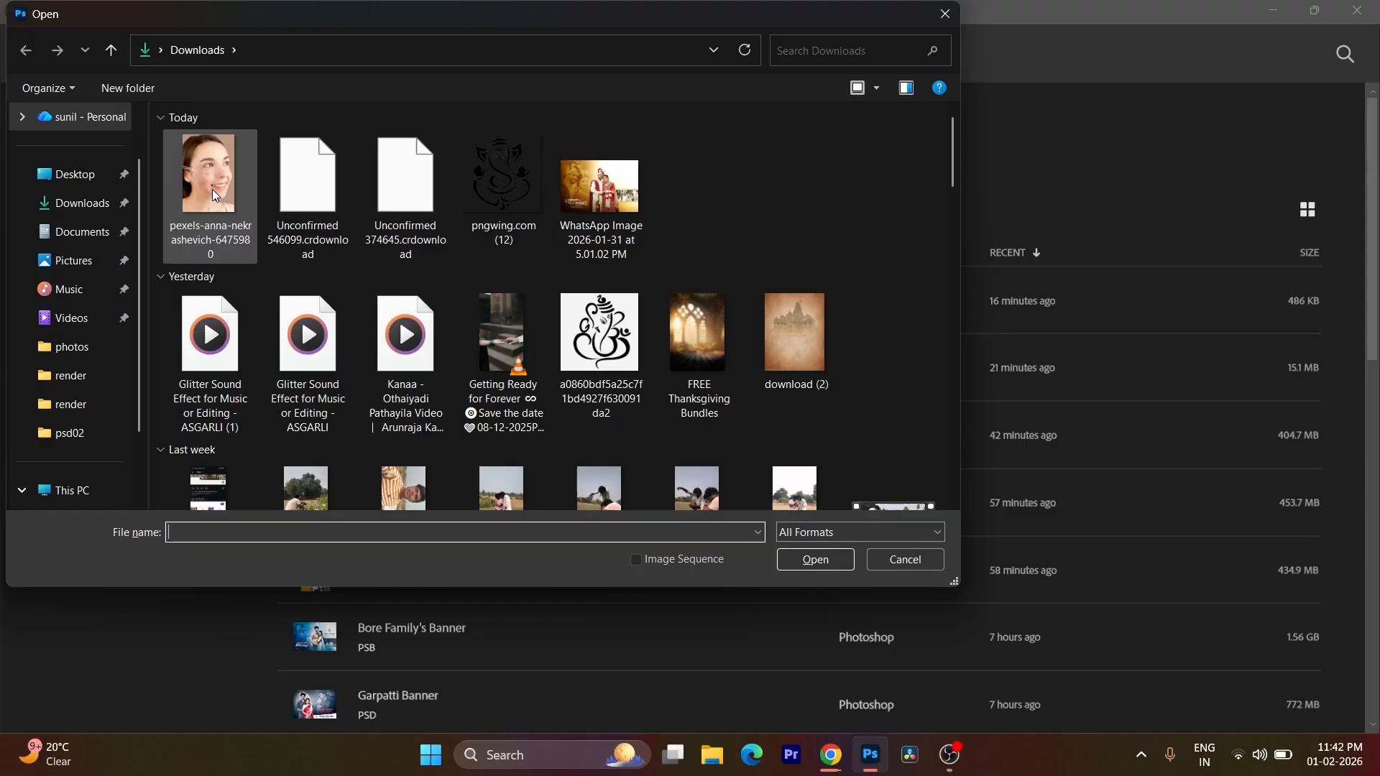
double_click(213, 189)
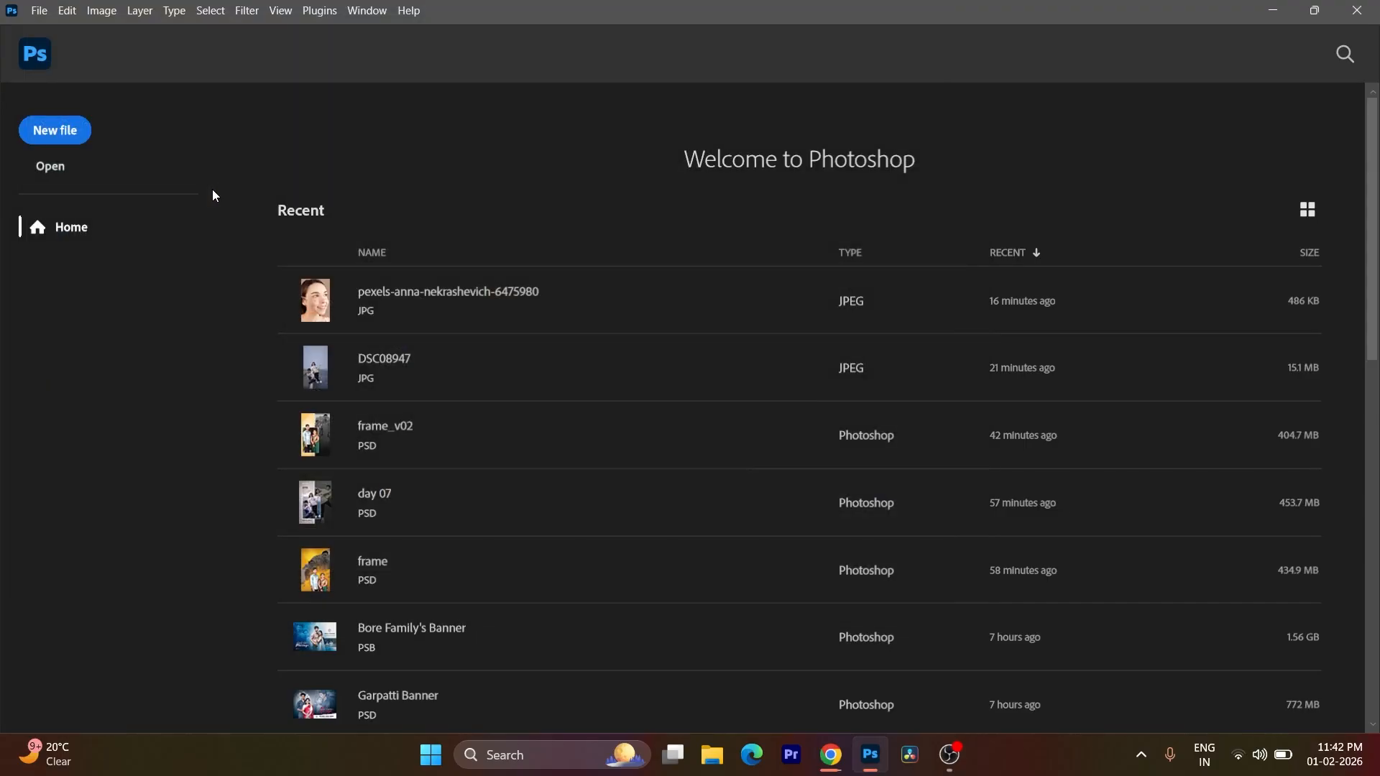
Step: Examine the blemishes on the woman's cheek and around her nose up close
scroll(539, 468, "up", 5)
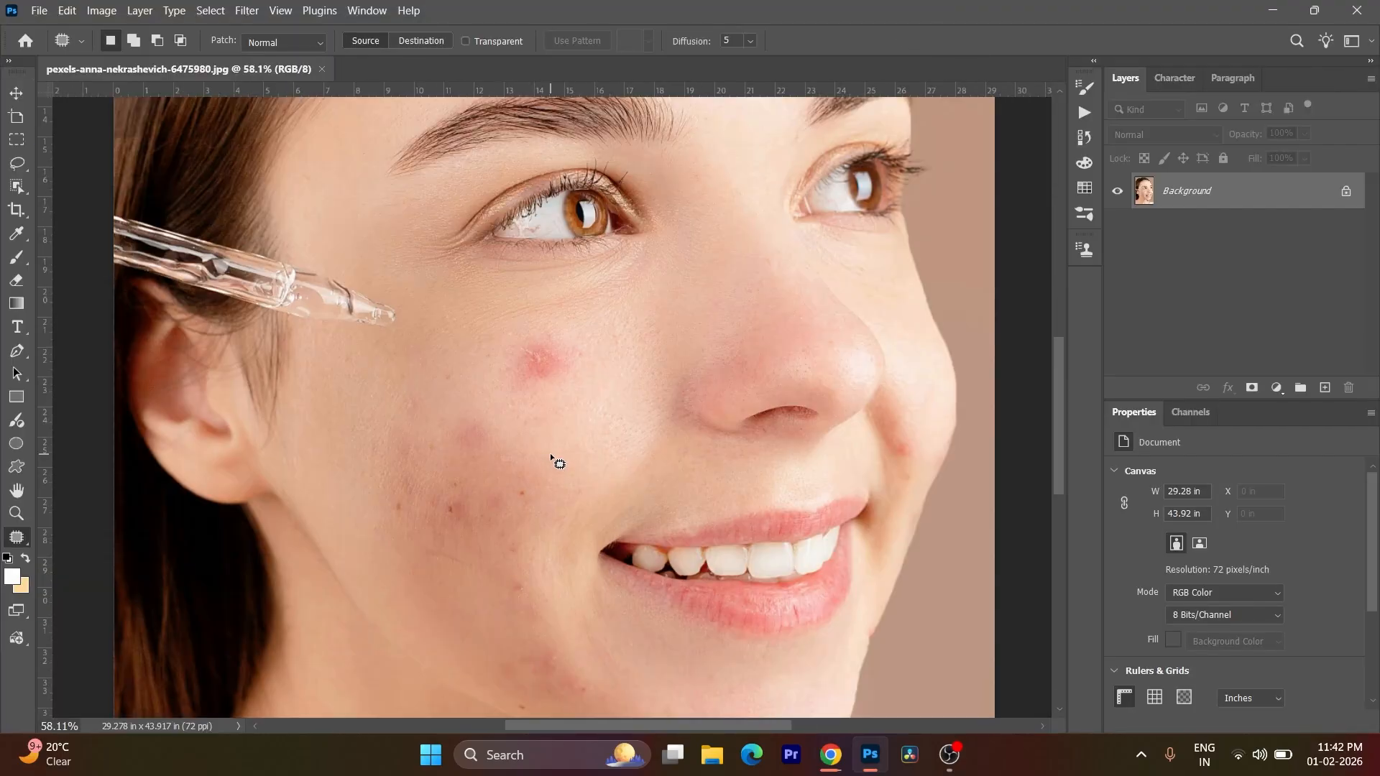
scroll(552, 461, "down", 2)
scroll(519, 519, "up", 4)
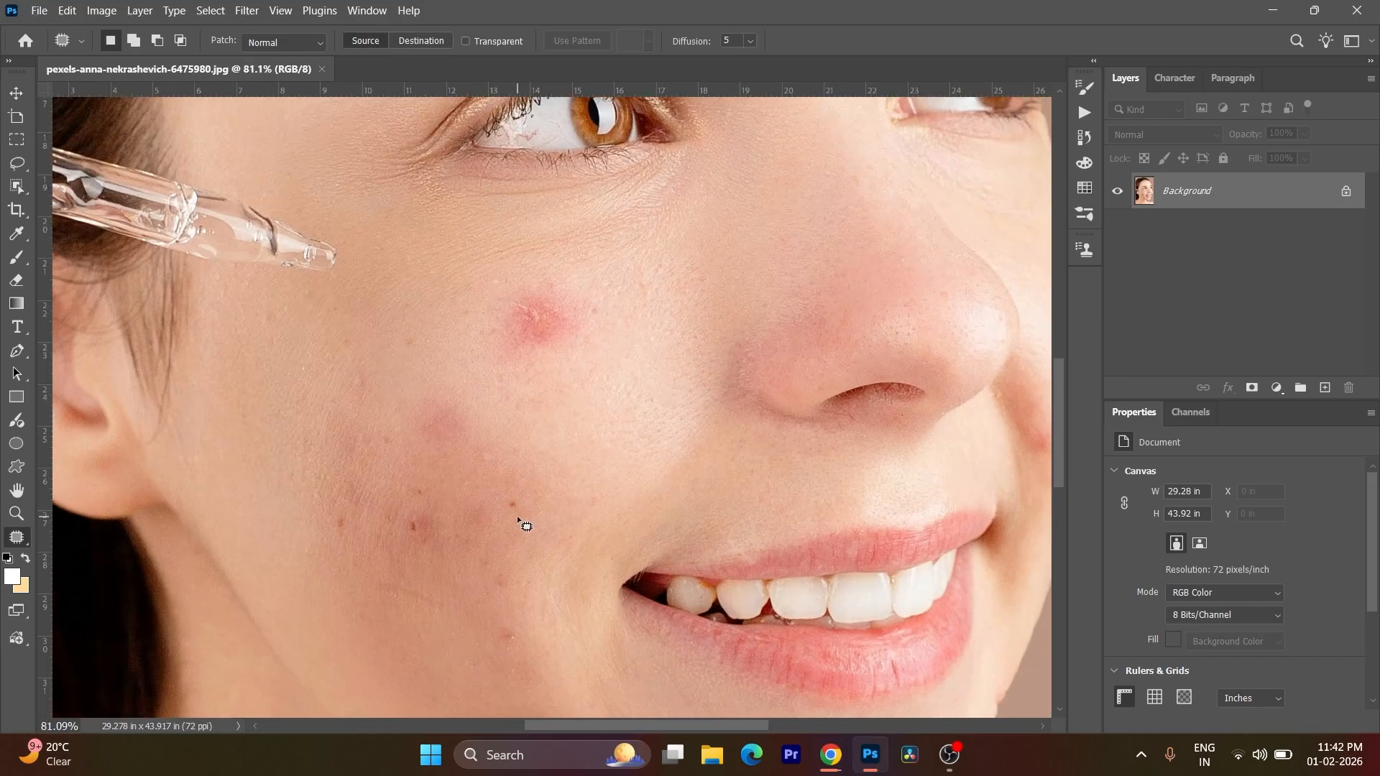
scroll(519, 519, "down", 5)
scroll(855, 414, "up", 5)
scroll(855, 415, "down", 6)
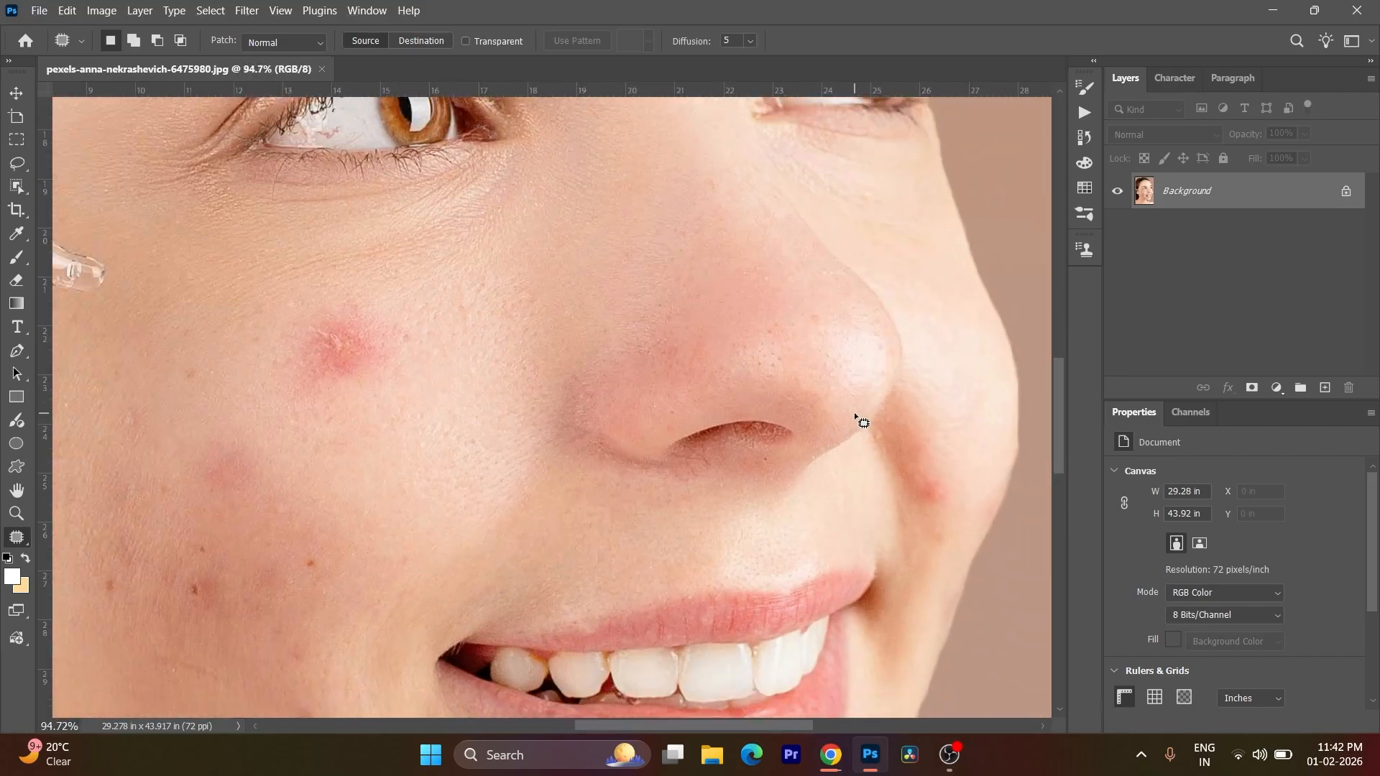
scroll(535, 327, "up", 2)
Step: Activate the Patch tool and duplicate the Background layer for the retouching
key("v")
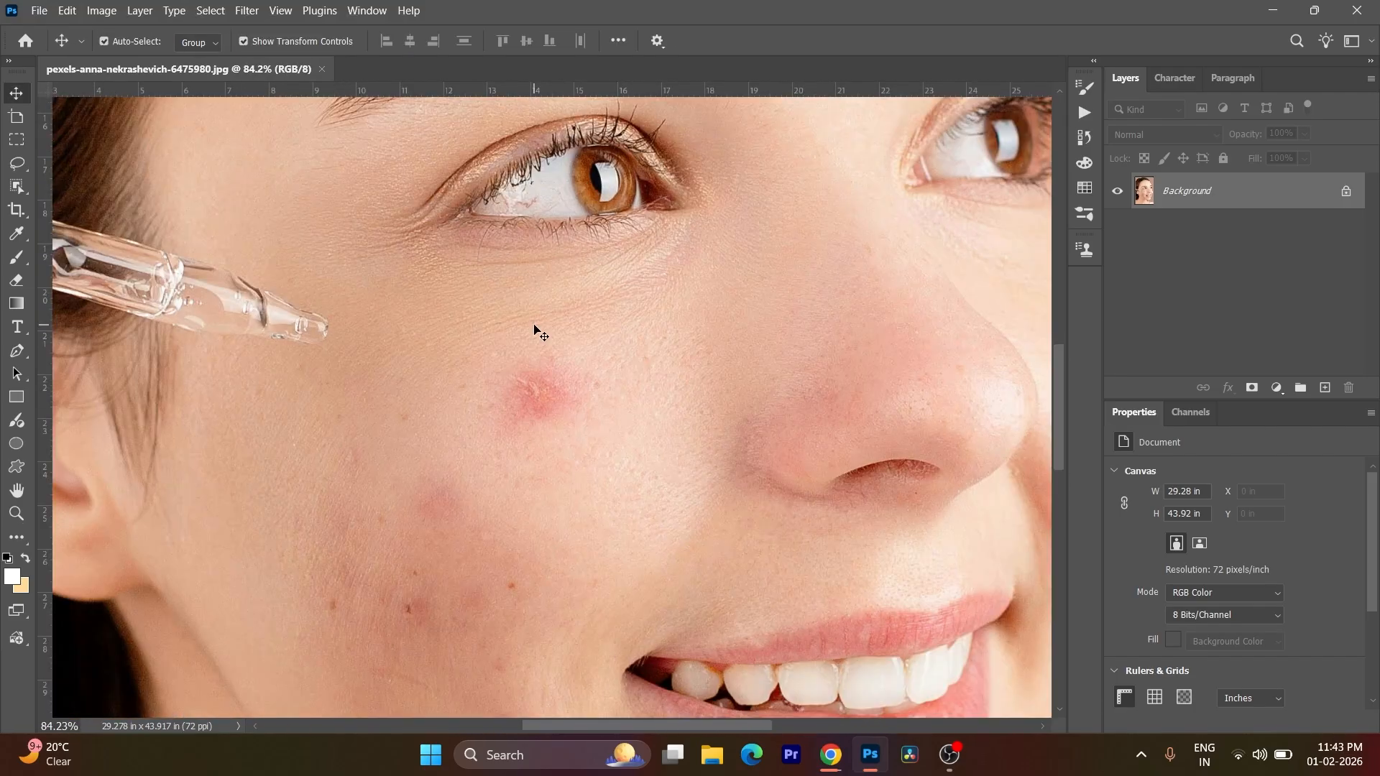
key("j")
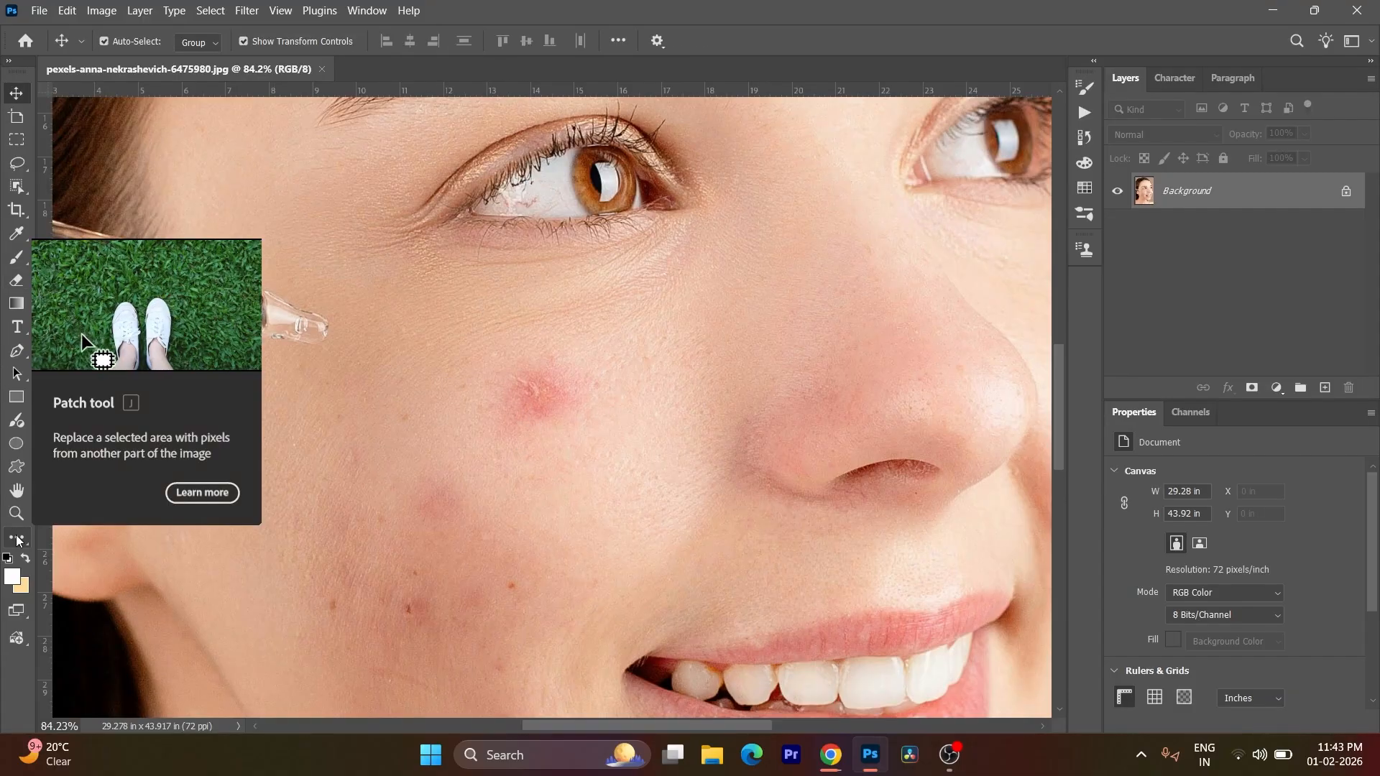
key("v")
left_click(17, 541)
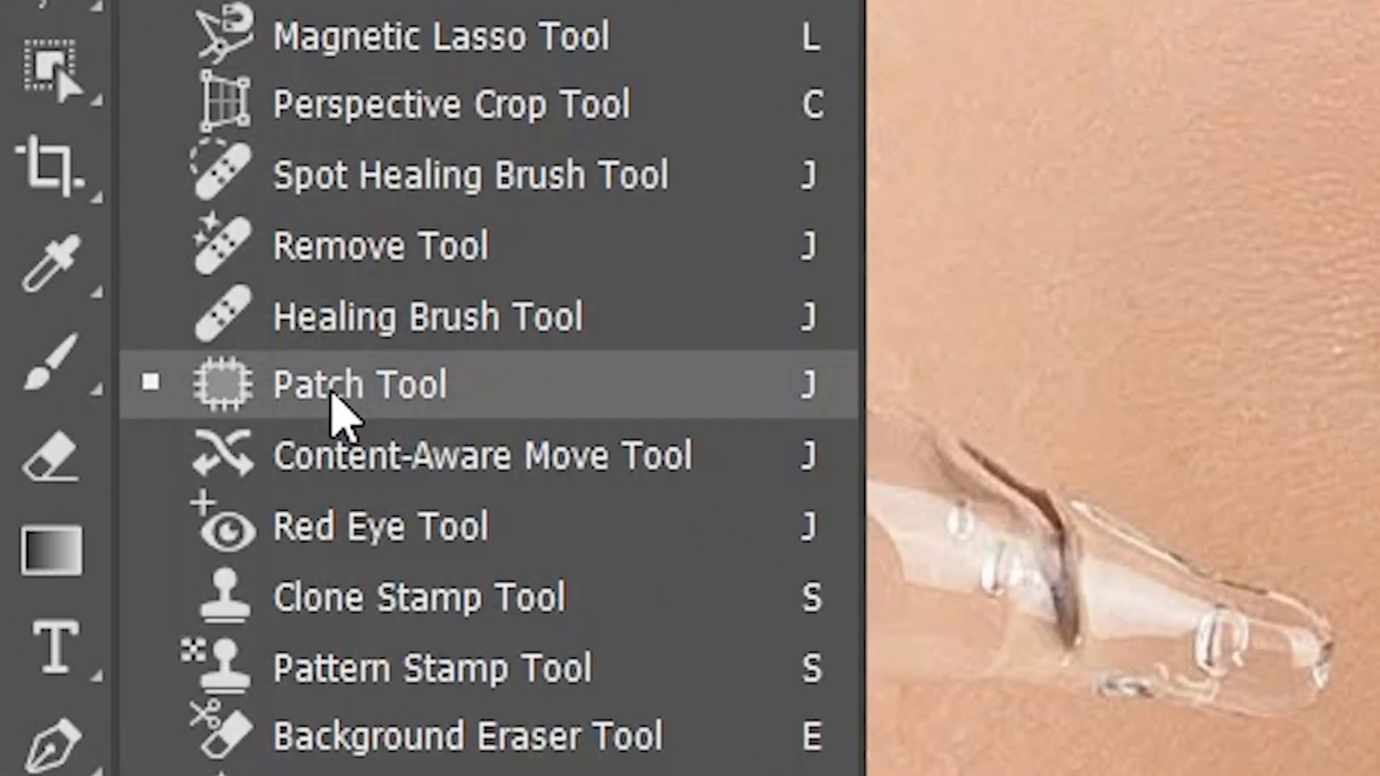
left_click(333, 395)
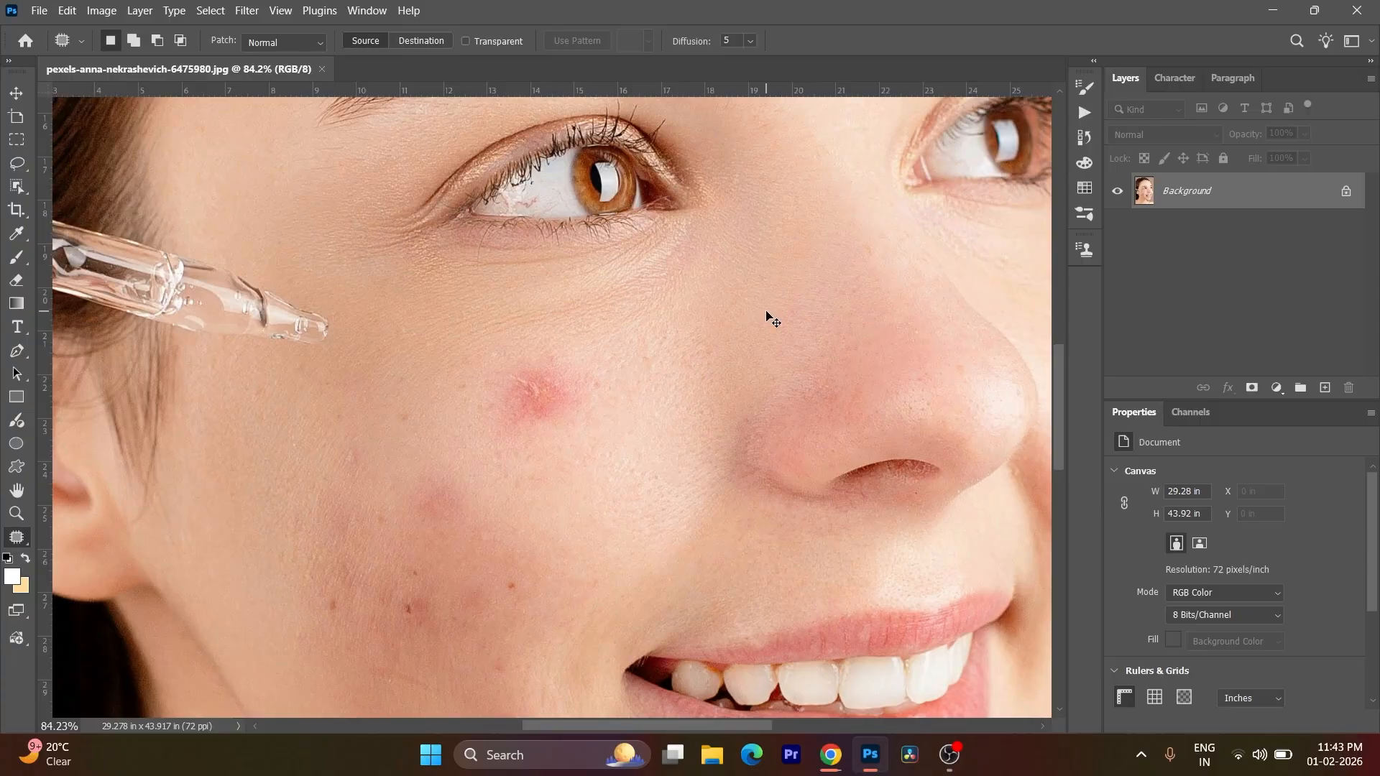
key("ctrl+j")
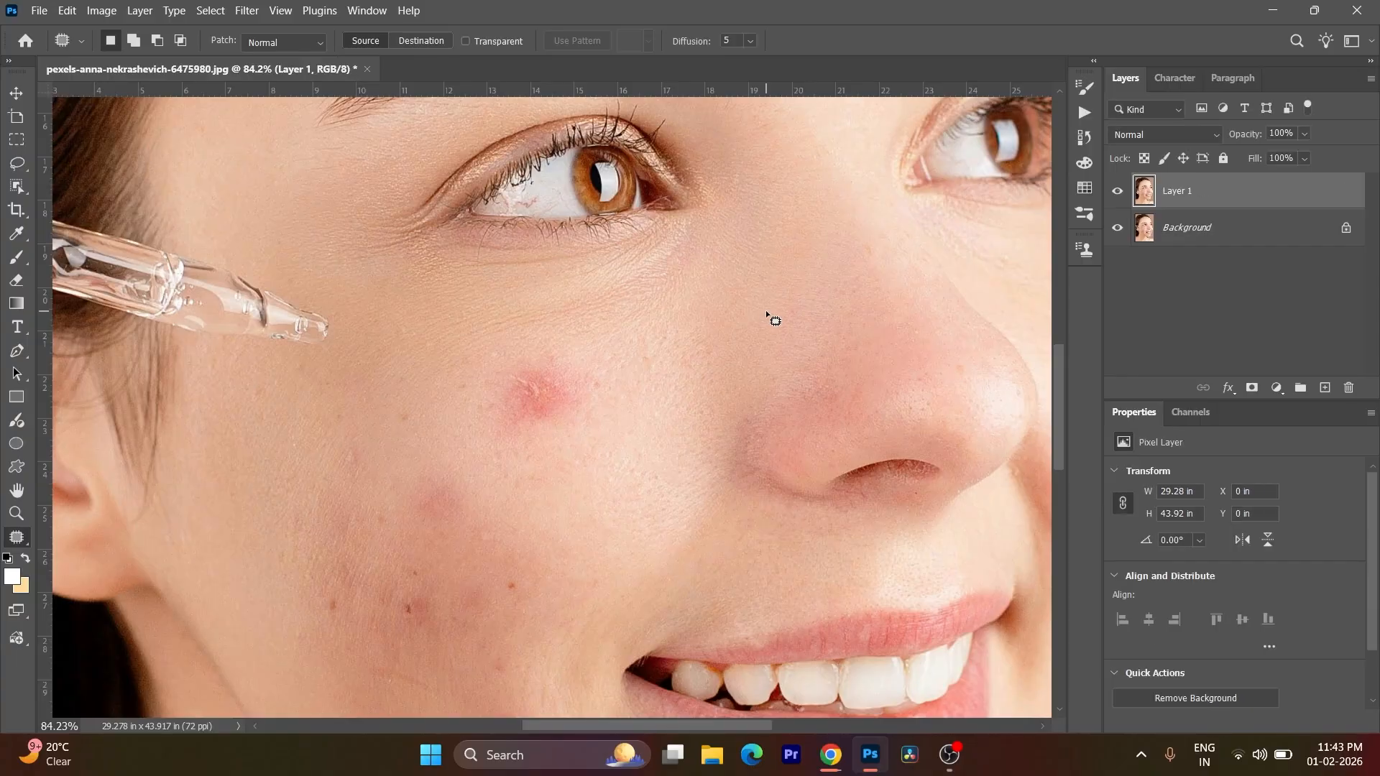
Step: Patch the large red pimple below the eye, outlined about 2.86 × 2.13 in, with clean cheek skin beside it and deselect
scroll(533, 421, "up", 5)
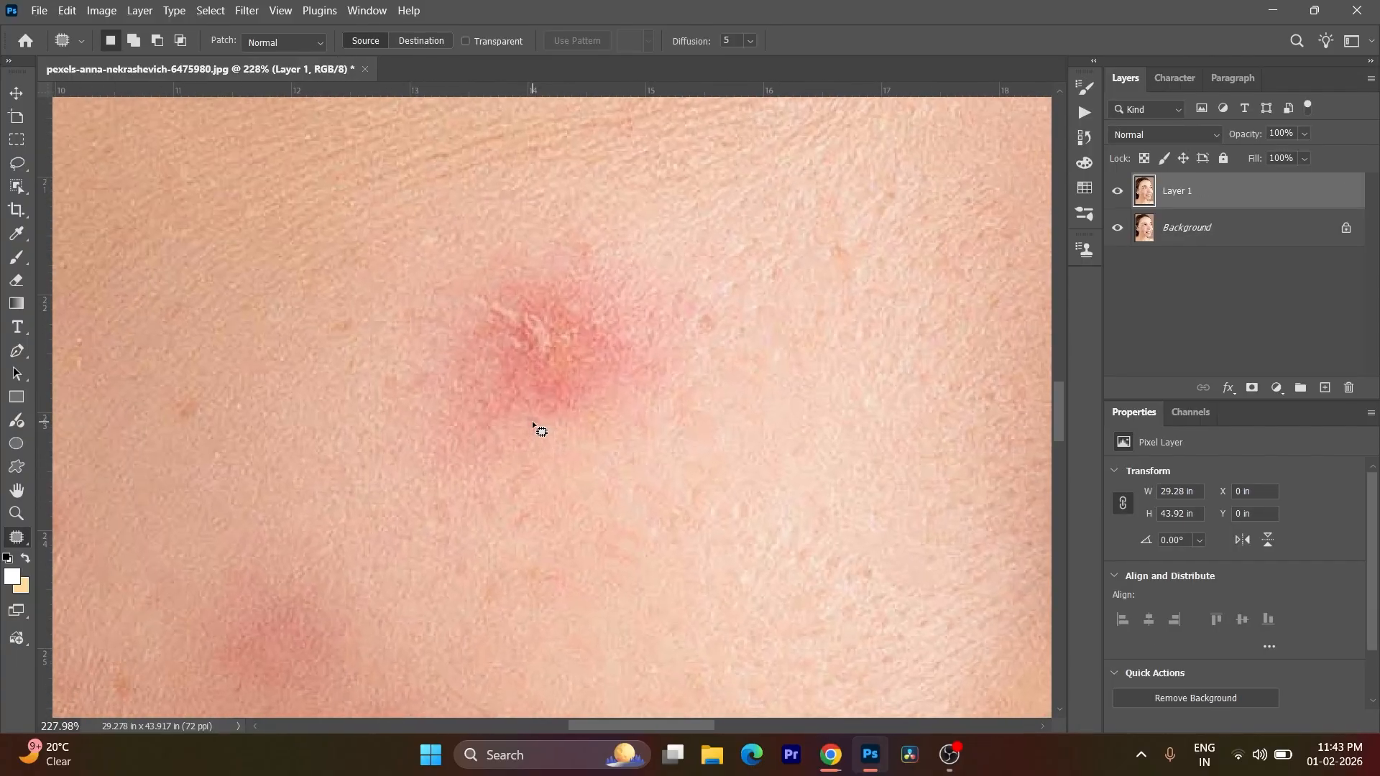
scroll(536, 429, "down", 3)
scroll(539, 426, "up", 2)
mouse_move(431, 411)
left_mouse_down()
mouse_move(461, 339)
mouse_move(522, 323)
mouse_move(575, 315)
mouse_move(713, 370)
left_mouse_up()
mouse_move(705, 425)
left_mouse_down()
mouse_move(612, 488)
mouse_move(485, 546)
left_mouse_up()
left_click_drag(438, 399, 434, 404)
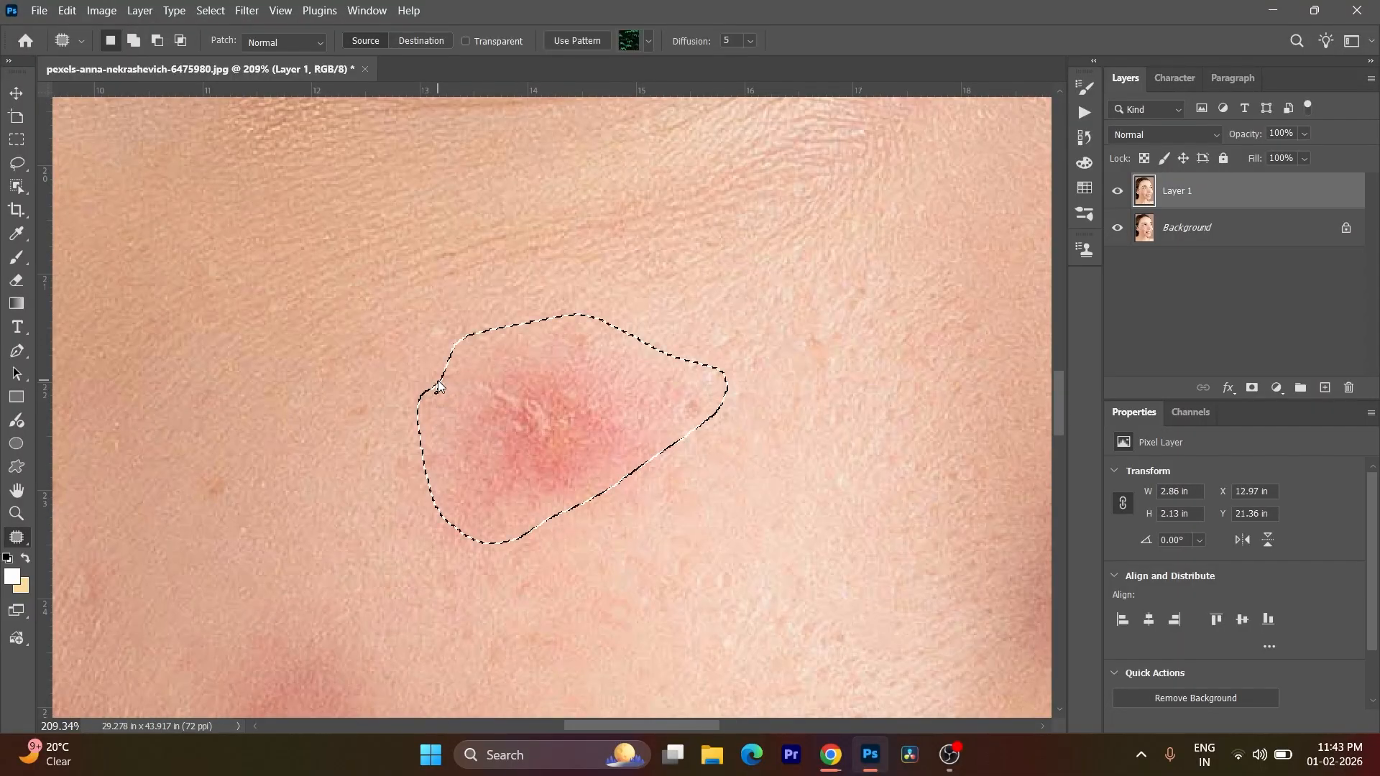
scroll(504, 428, "down", 1)
scroll(503, 424, "down", 2)
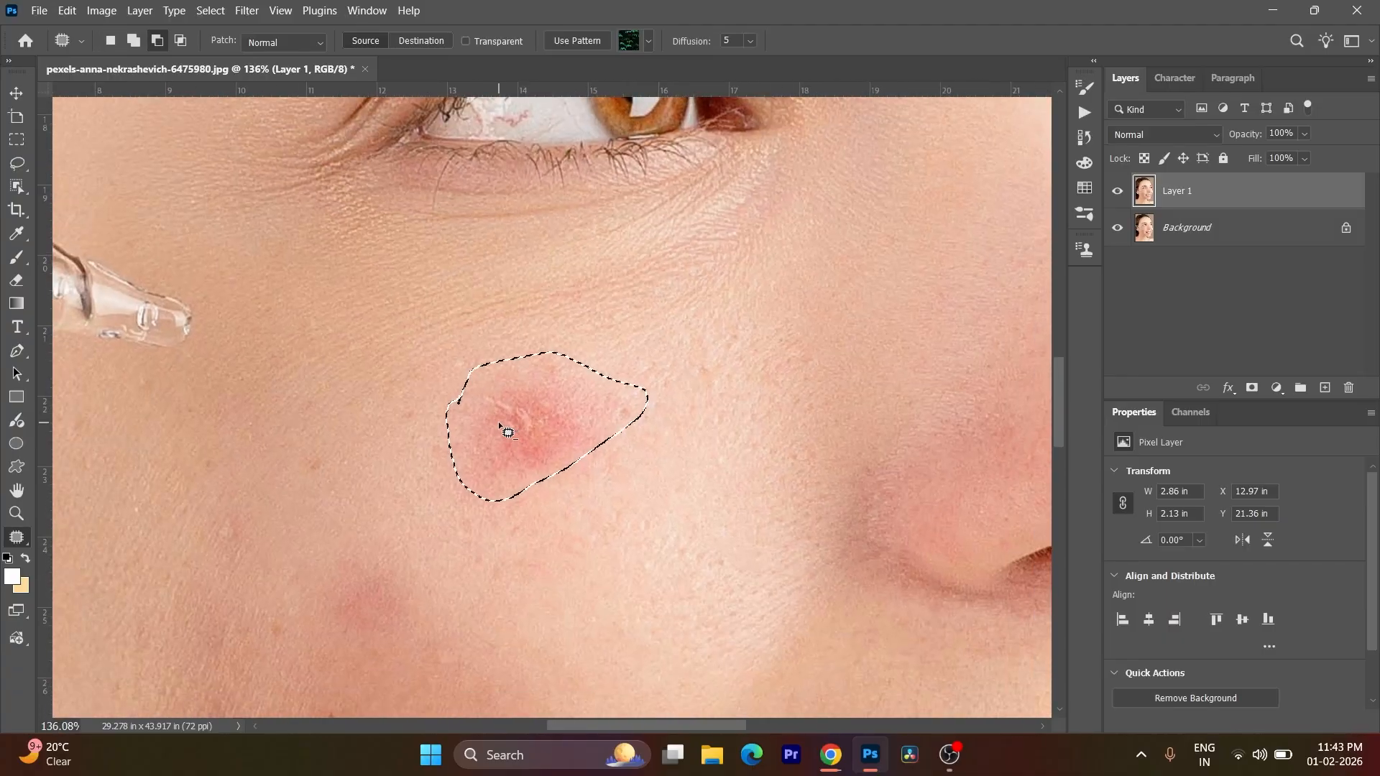
scroll(539, 417, "up", 1)
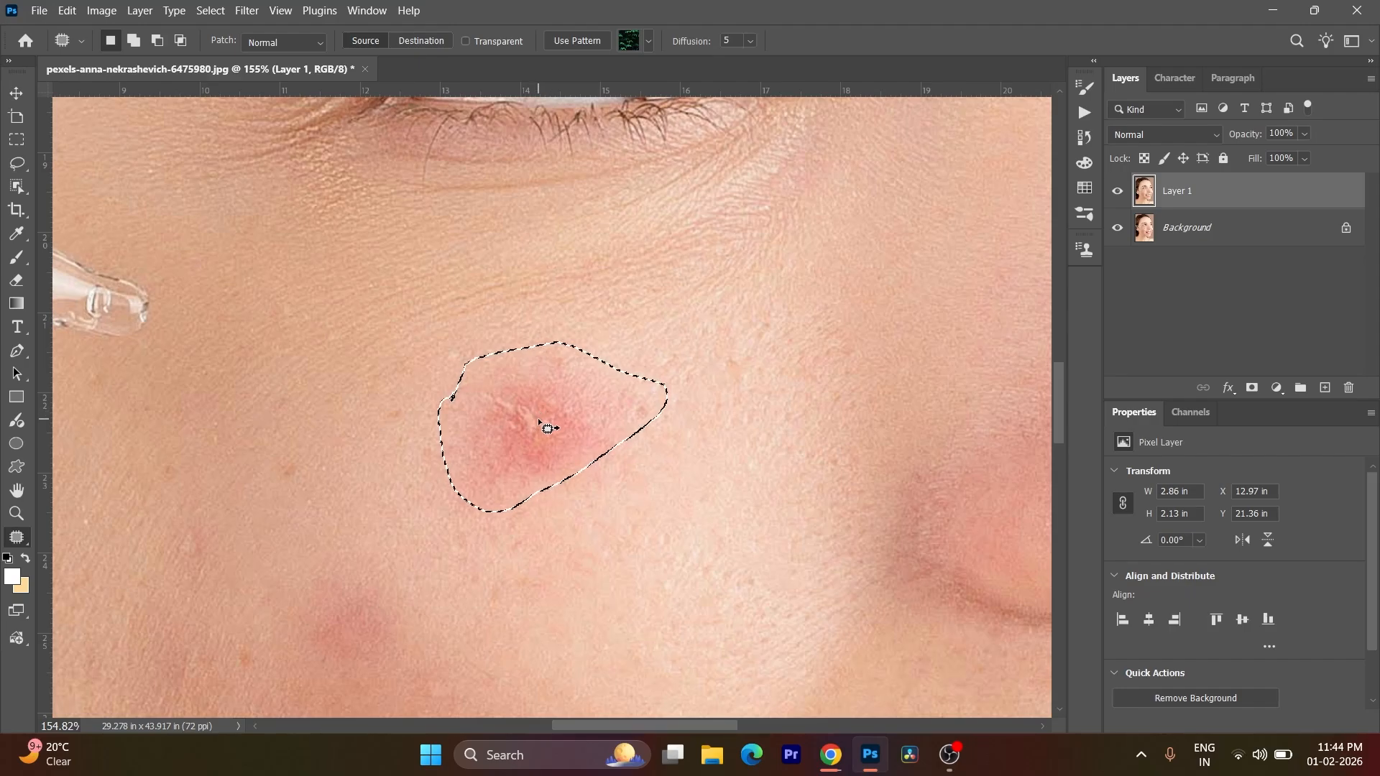
left_click_drag(539, 422, 315, 482)
scroll(582, 443, "down", 3)
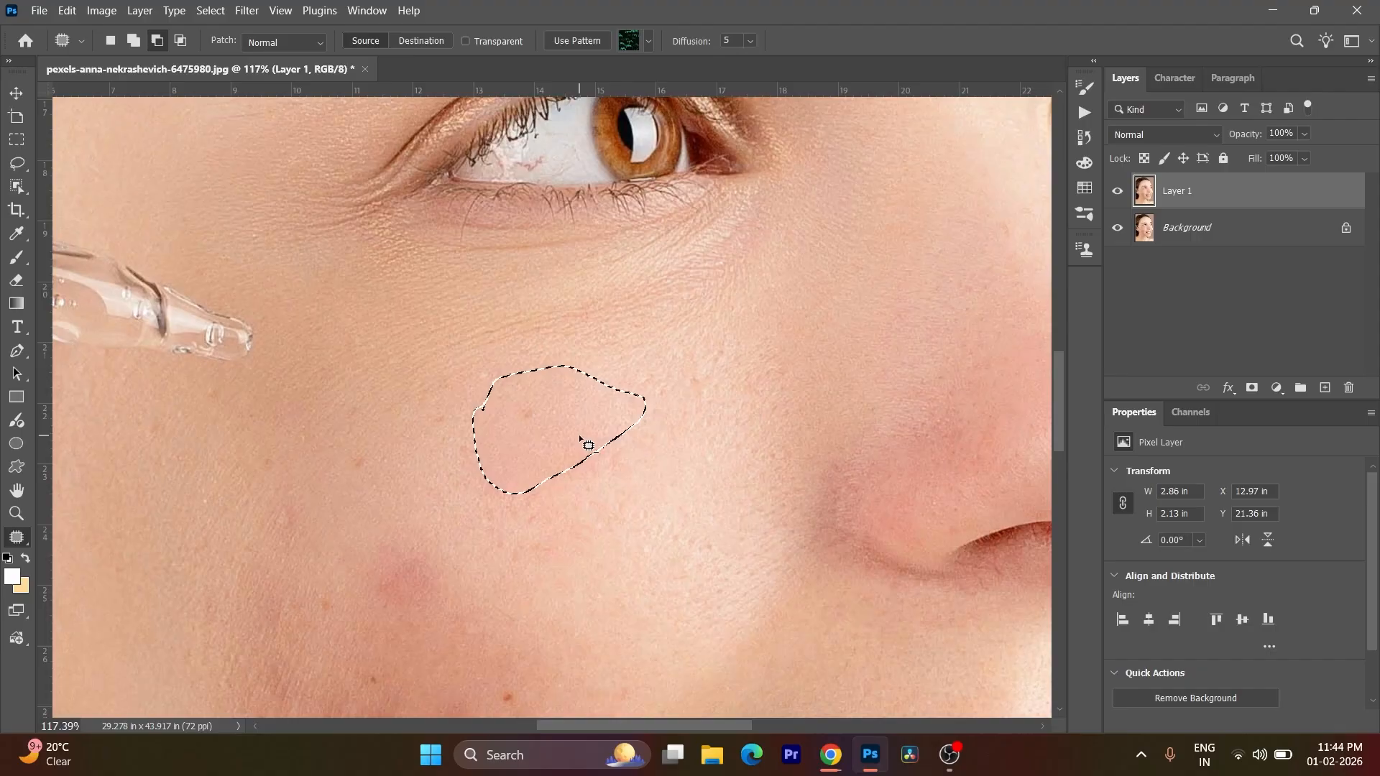
key("ctrl+d")
Step: Patch the small brown mark inside the retouched pimple area, outlined about 0.42 × 0.44 in, with nearby skin and deselect
scroll(670, 455, "up", 5)
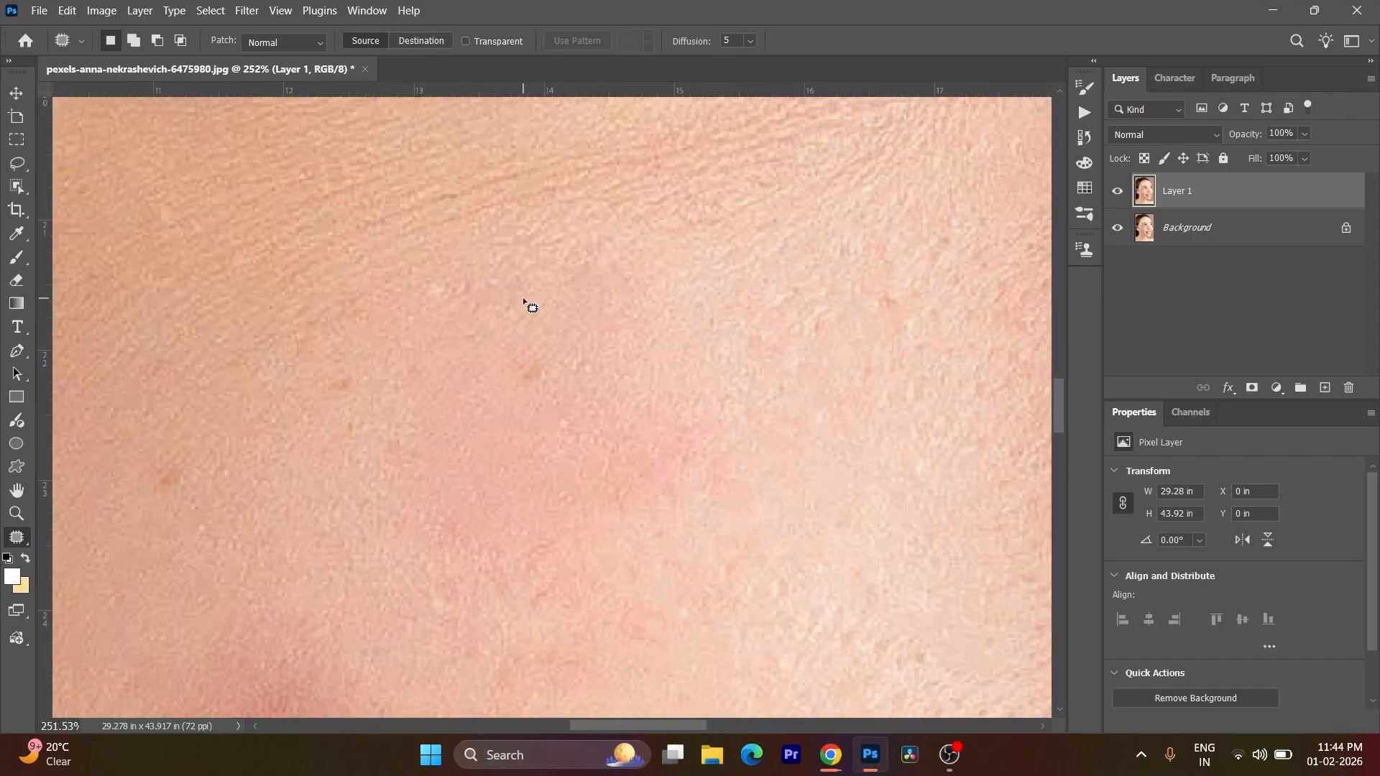
scroll(541, 376, "up", 3)
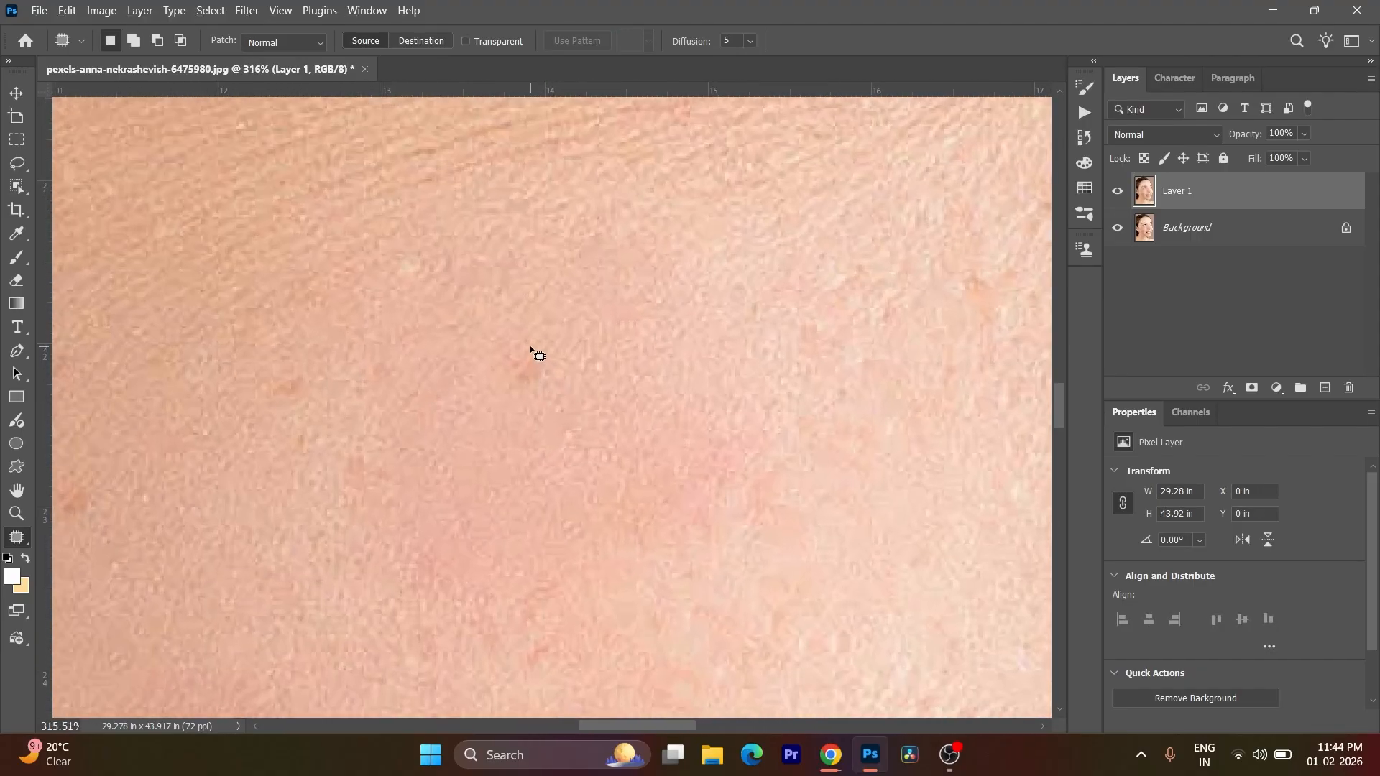
left_click_drag(537, 421, 562, 358)
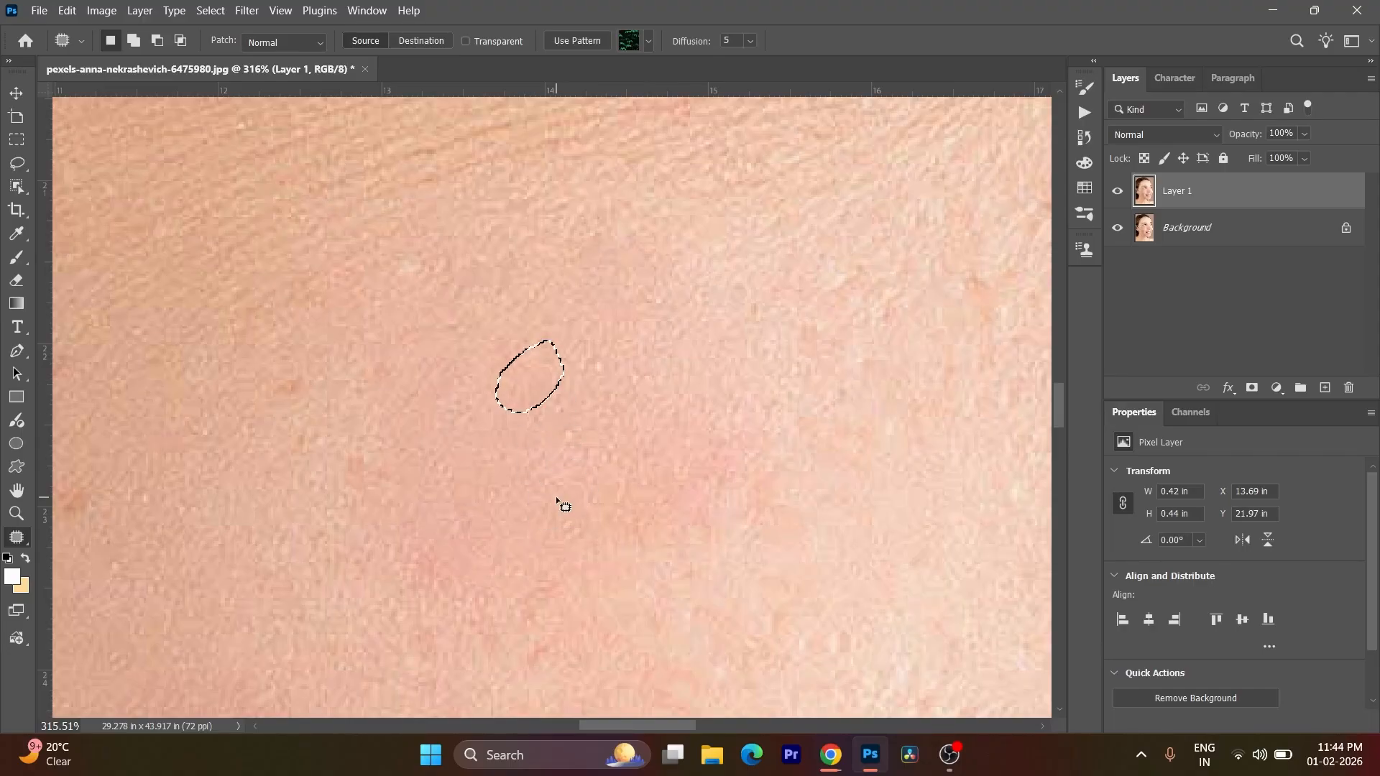
scroll(558, 501, "down", 1)
scroll(559, 502, "down", 2)
key("ctrl+d")
Step: Patch the brown mole and the dark scab on the lower cheek with clean skin next to them, clearing the selection
scroll(440, 558, "down", 3)
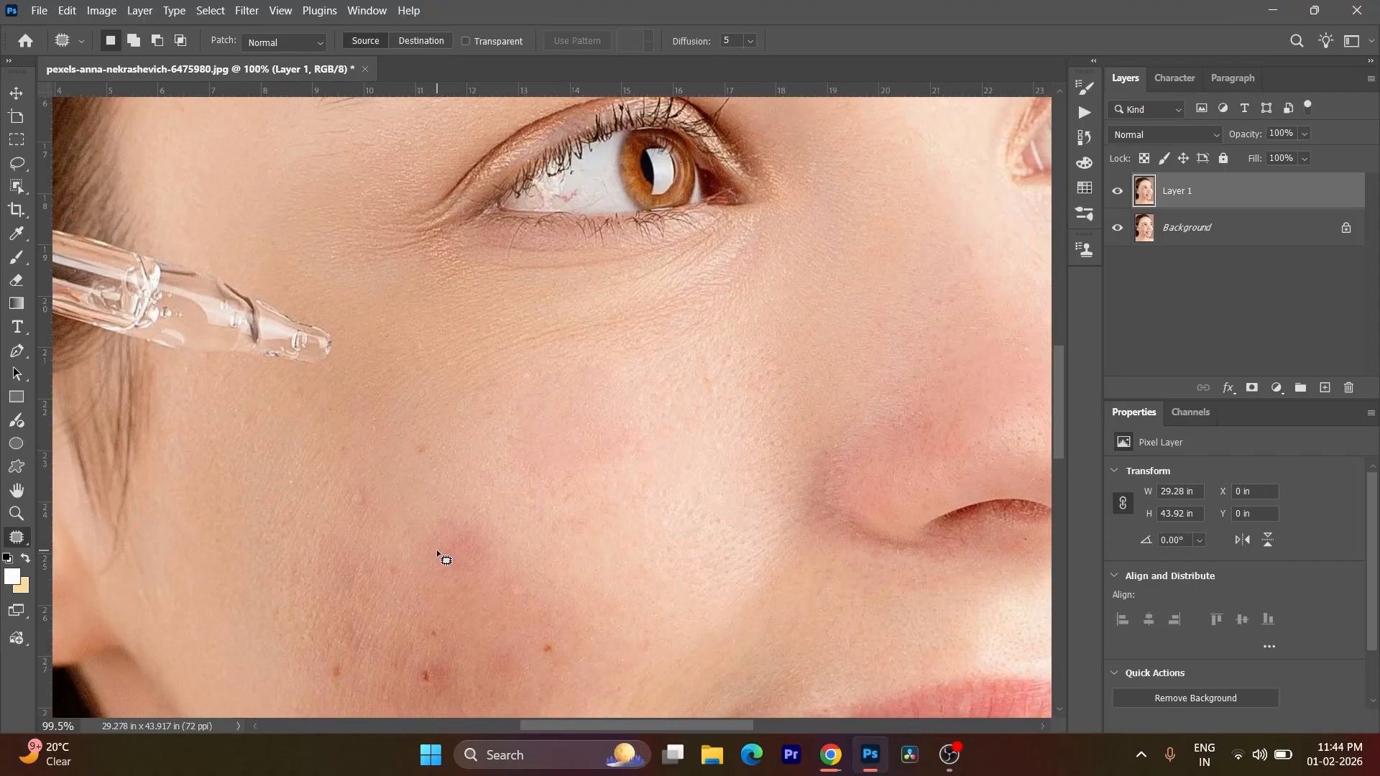
scroll(553, 571, "up", 4)
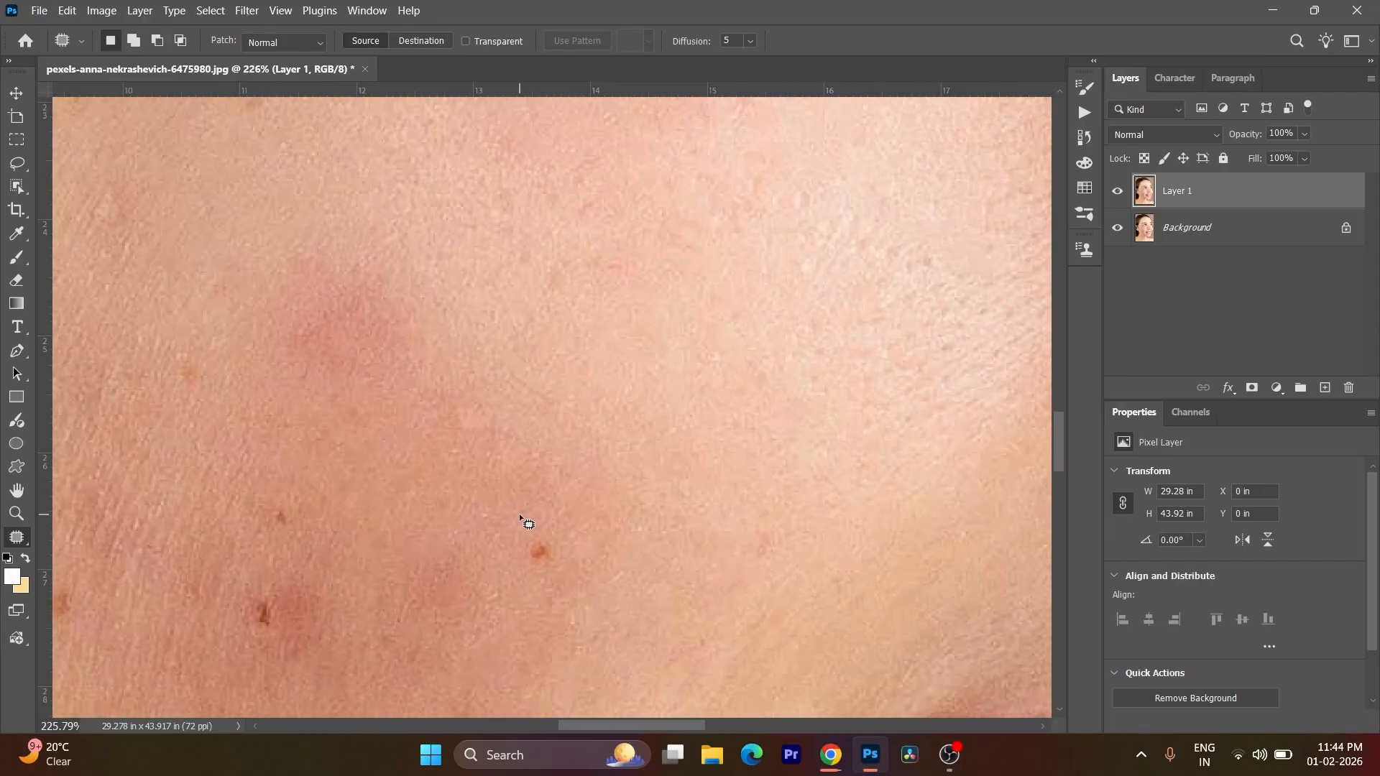
mouse_move(558, 538)
left_mouse_down()
mouse_move(495, 534)
mouse_move(441, 480)
left_mouse_up()
key("ctrl+d")
scroll(369, 363, "down", 3)
scroll(286, 554, "up", 5)
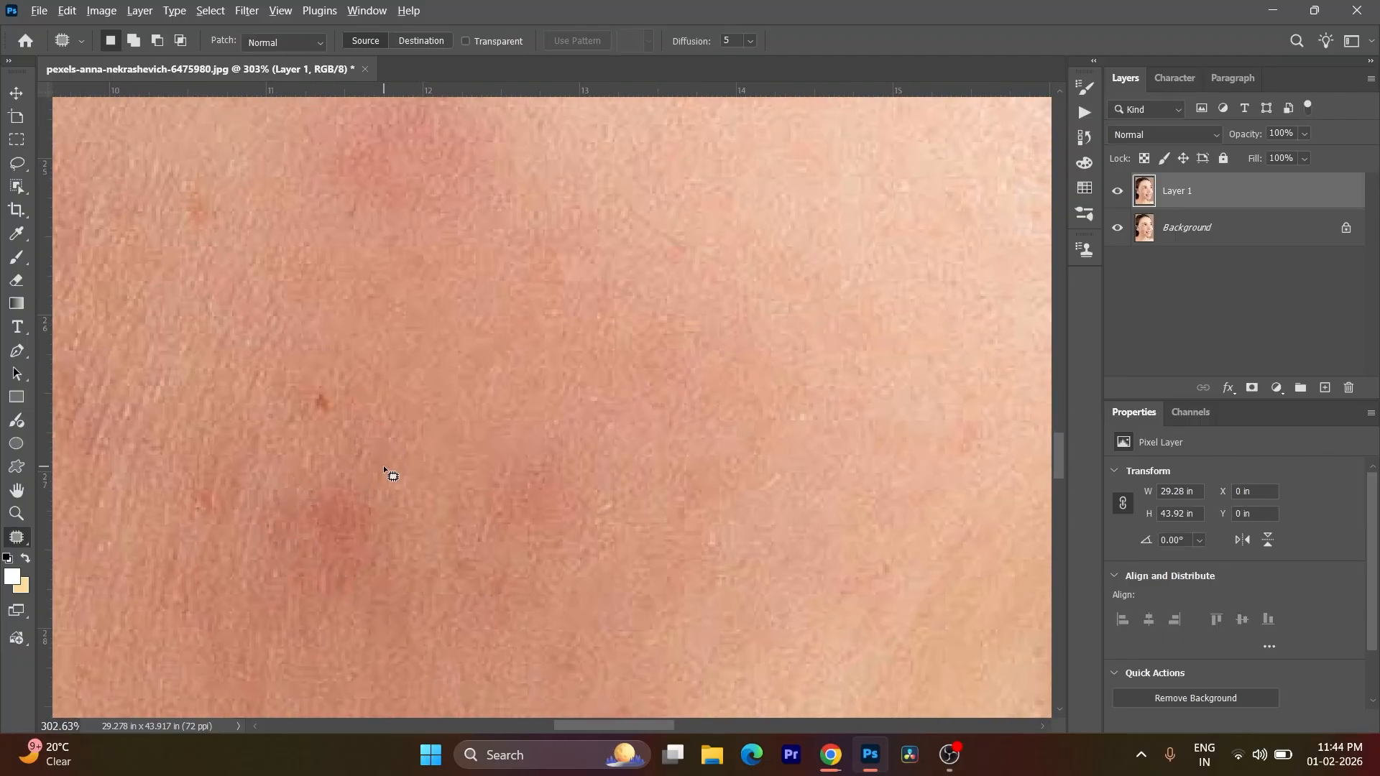
Step: Select the four small brown spots on the outer cheek together, patch them all at once with nearby clean skin, and deselect
scroll(384, 471, "down", 1)
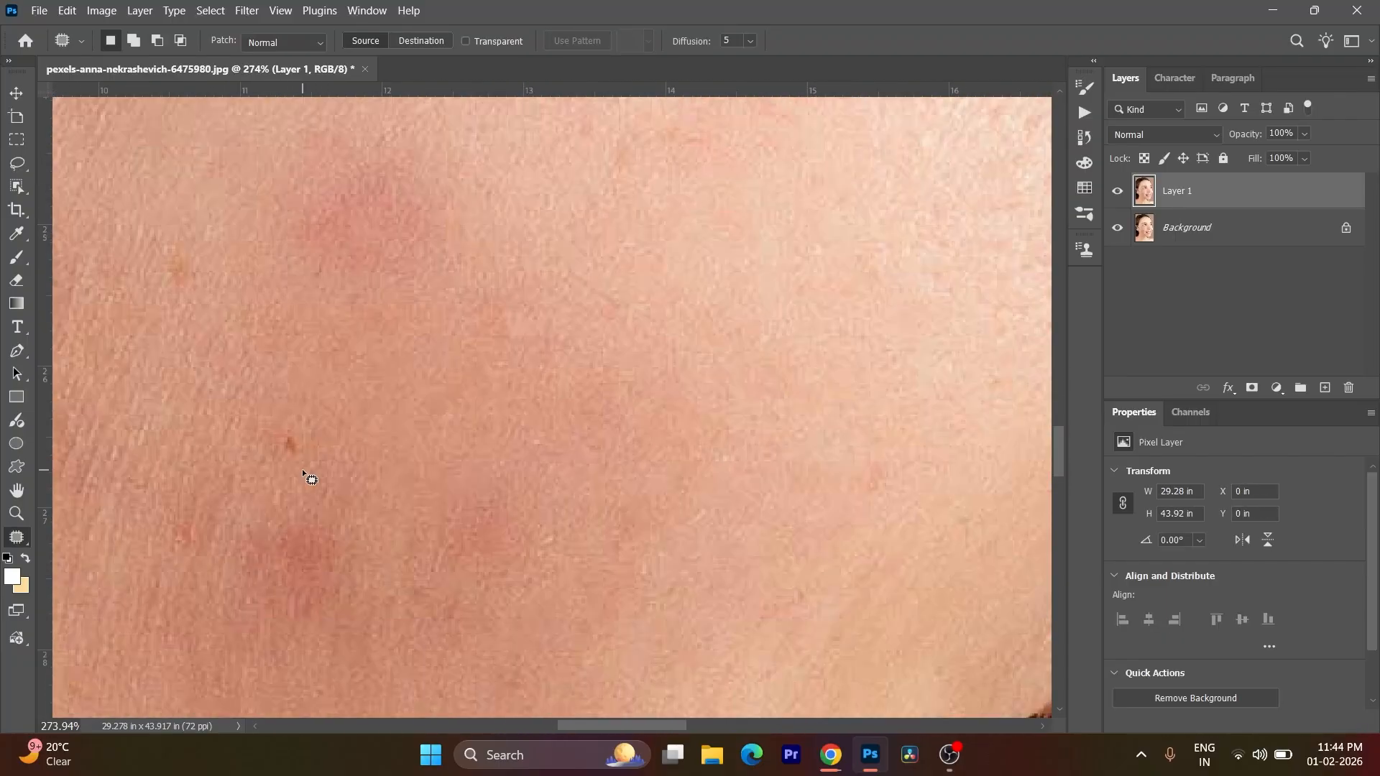
scroll(302, 473, "left", 2)
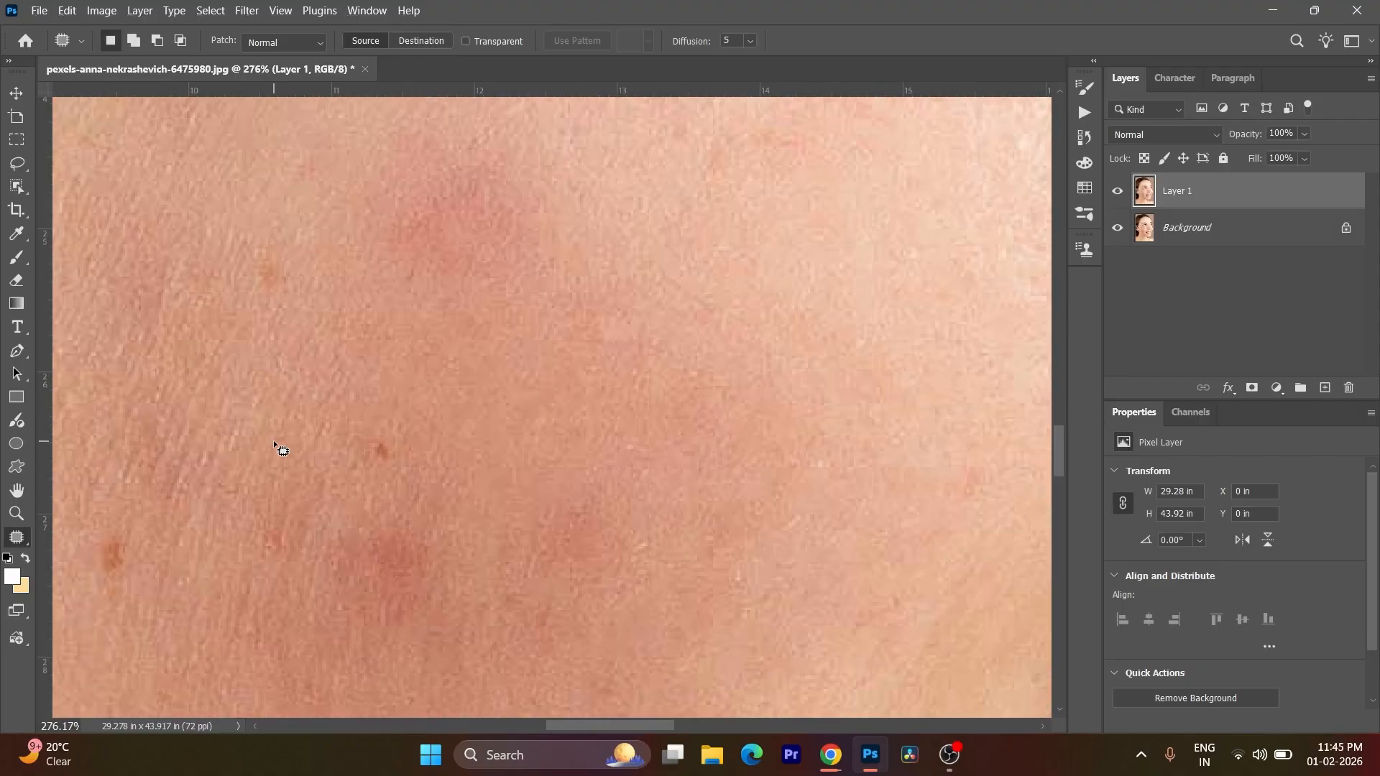
scroll(370, 432, "left", 1)
scroll(345, 430, "up", 1)
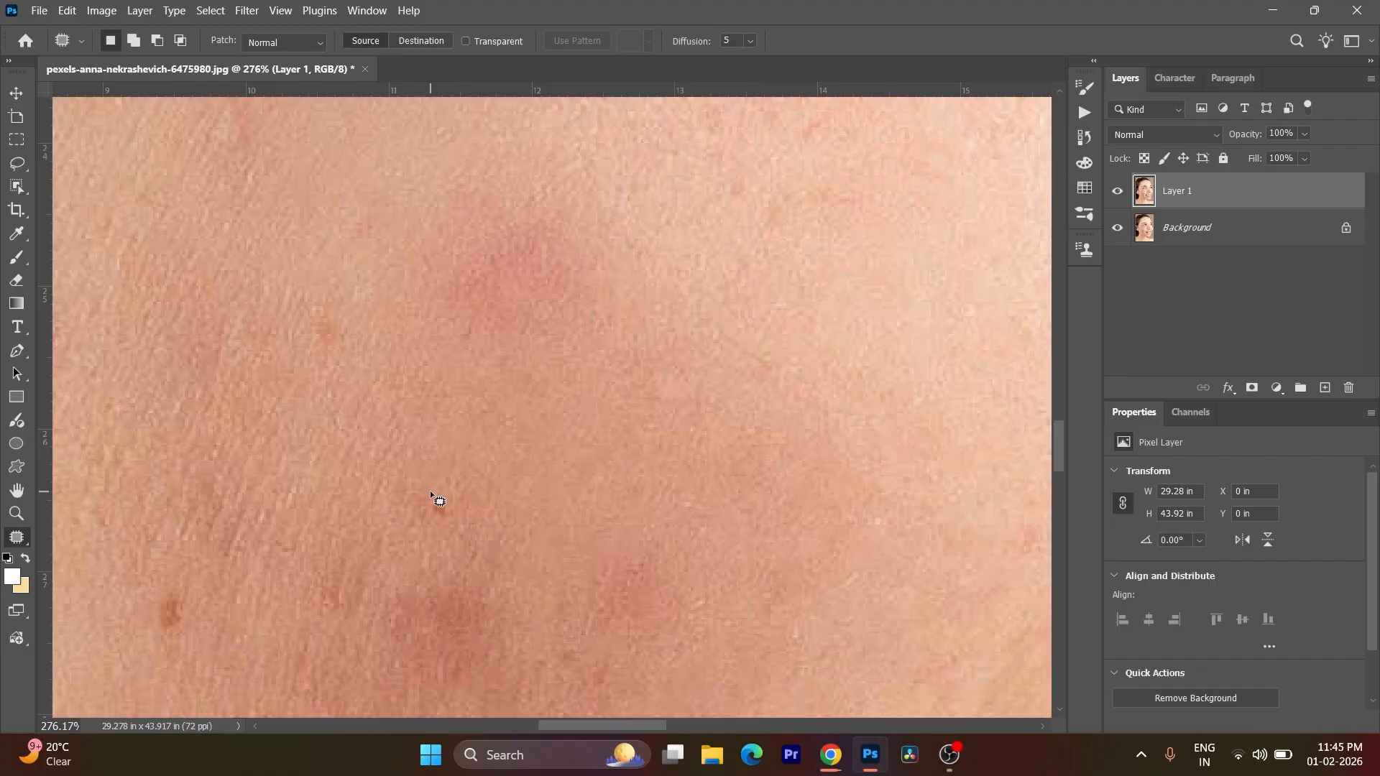
left_click_drag(459, 532, 425, 496)
key("shift")
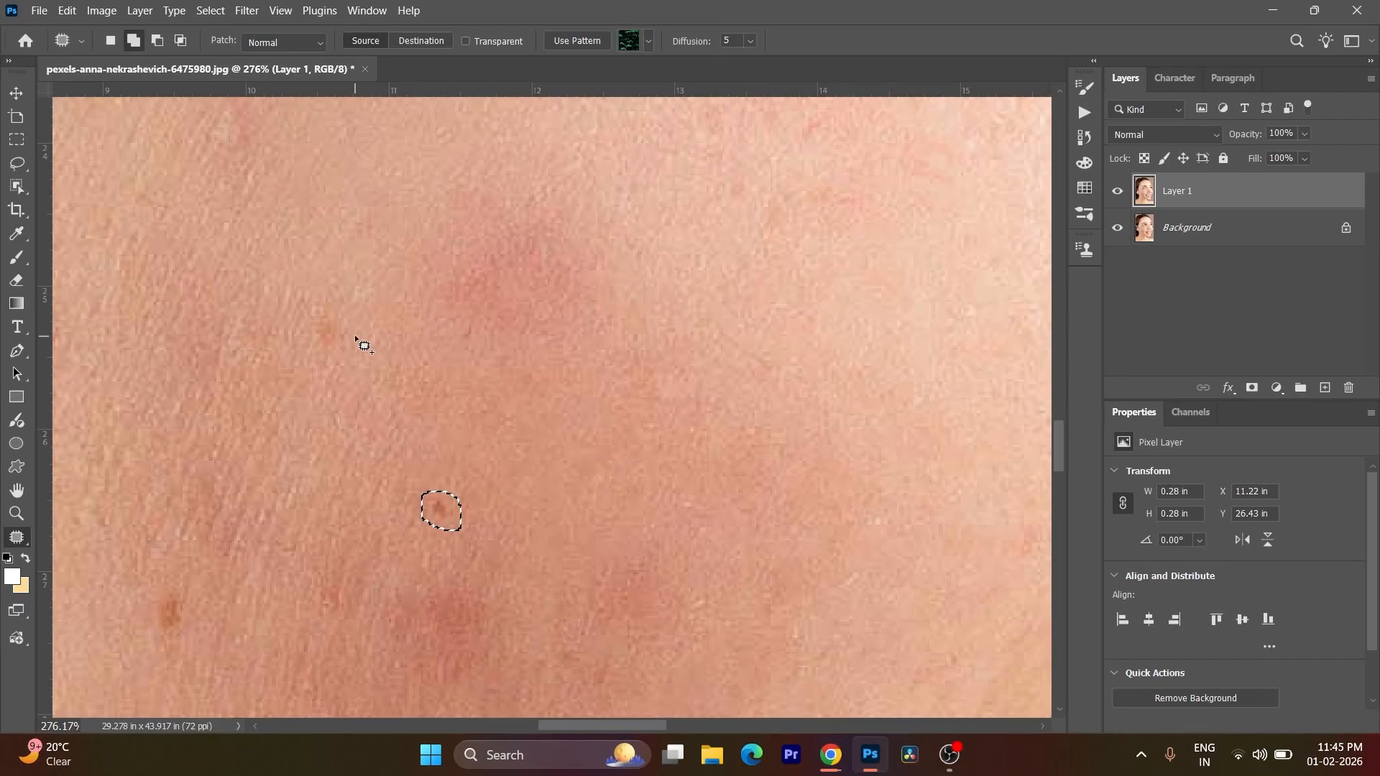
mouse_move(324, 313)
left_mouse_down()
mouse_move(345, 344)
mouse_move(312, 347)
mouse_move(318, 314)
left_mouse_up()
mouse_move(157, 604)
left_mouse_down()
mouse_move(193, 601)
mouse_move(181, 641)
mouse_move(158, 598)
left_mouse_up()
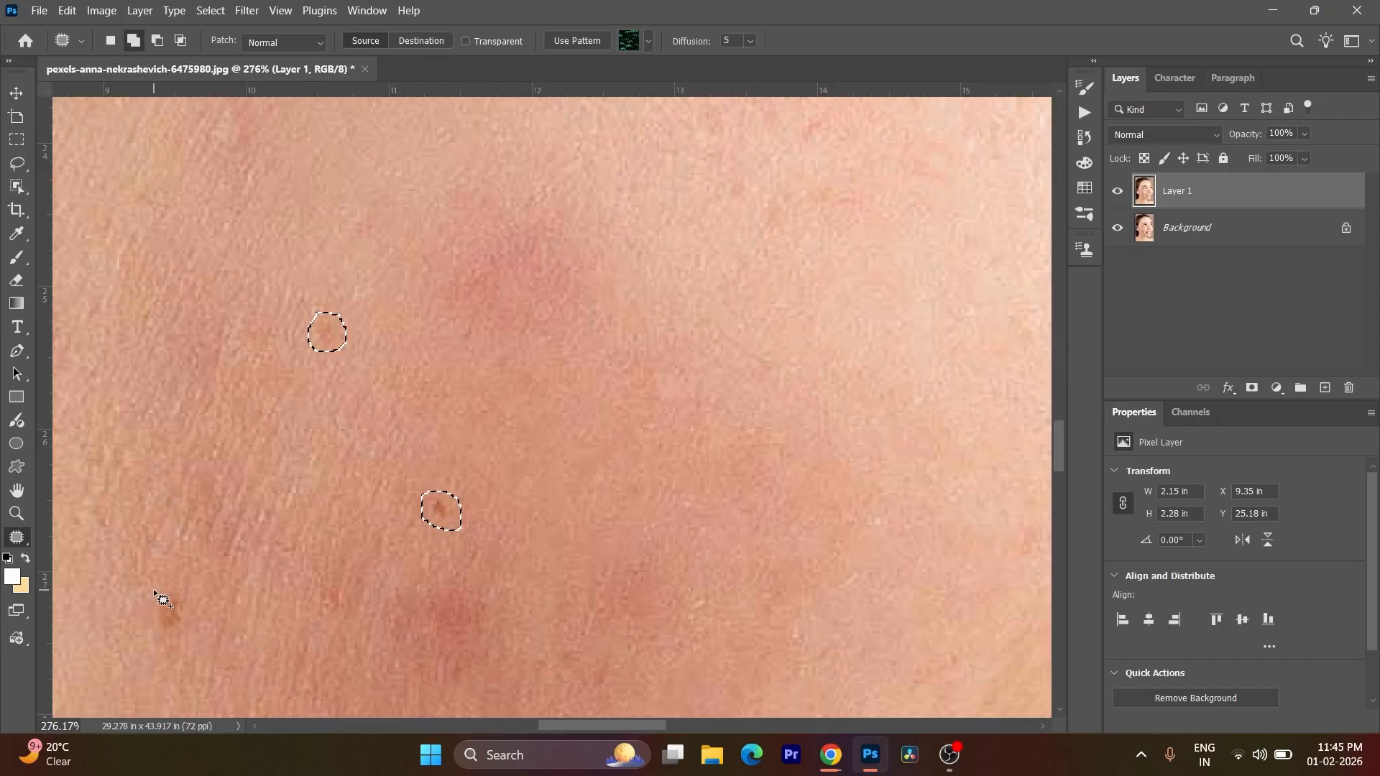
left_click_drag(326, 576, 342, 584)
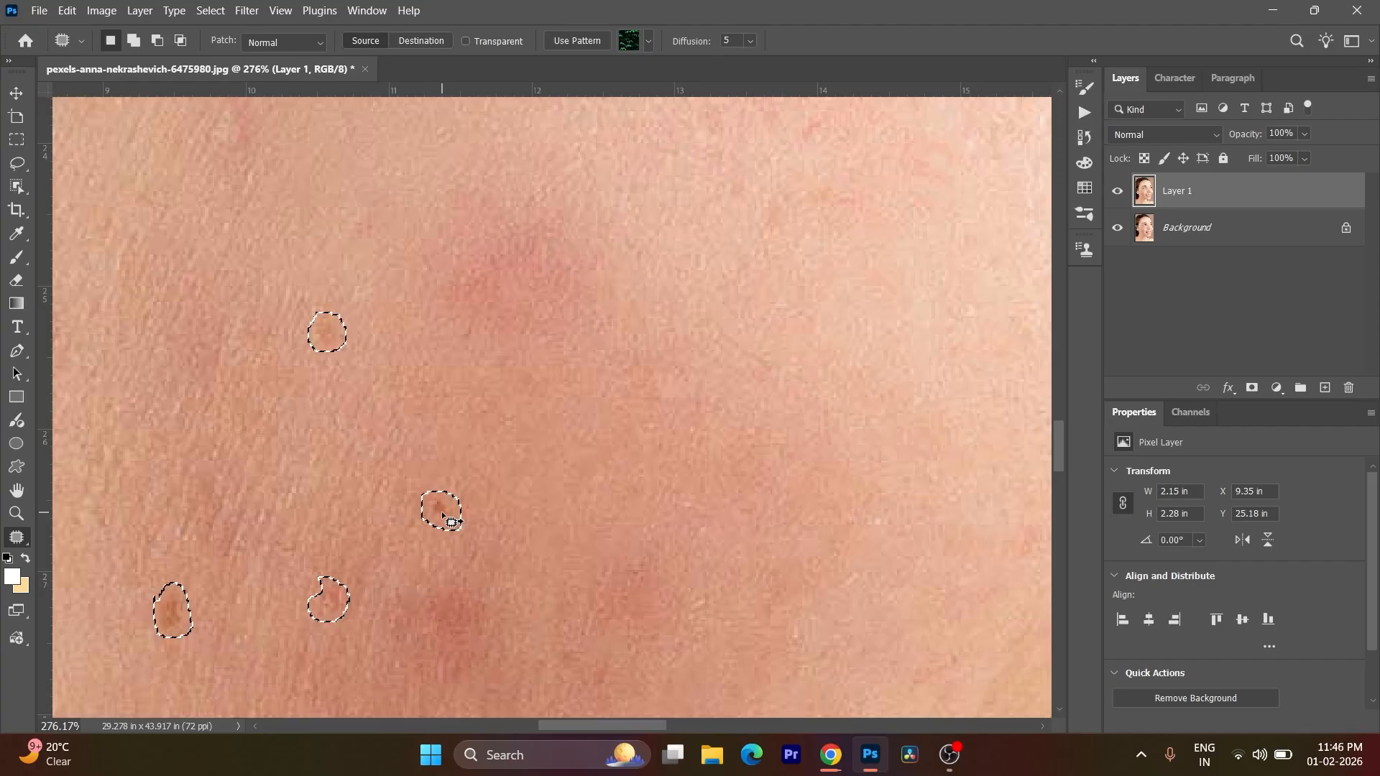
left_click_drag(450, 520, 424, 458)
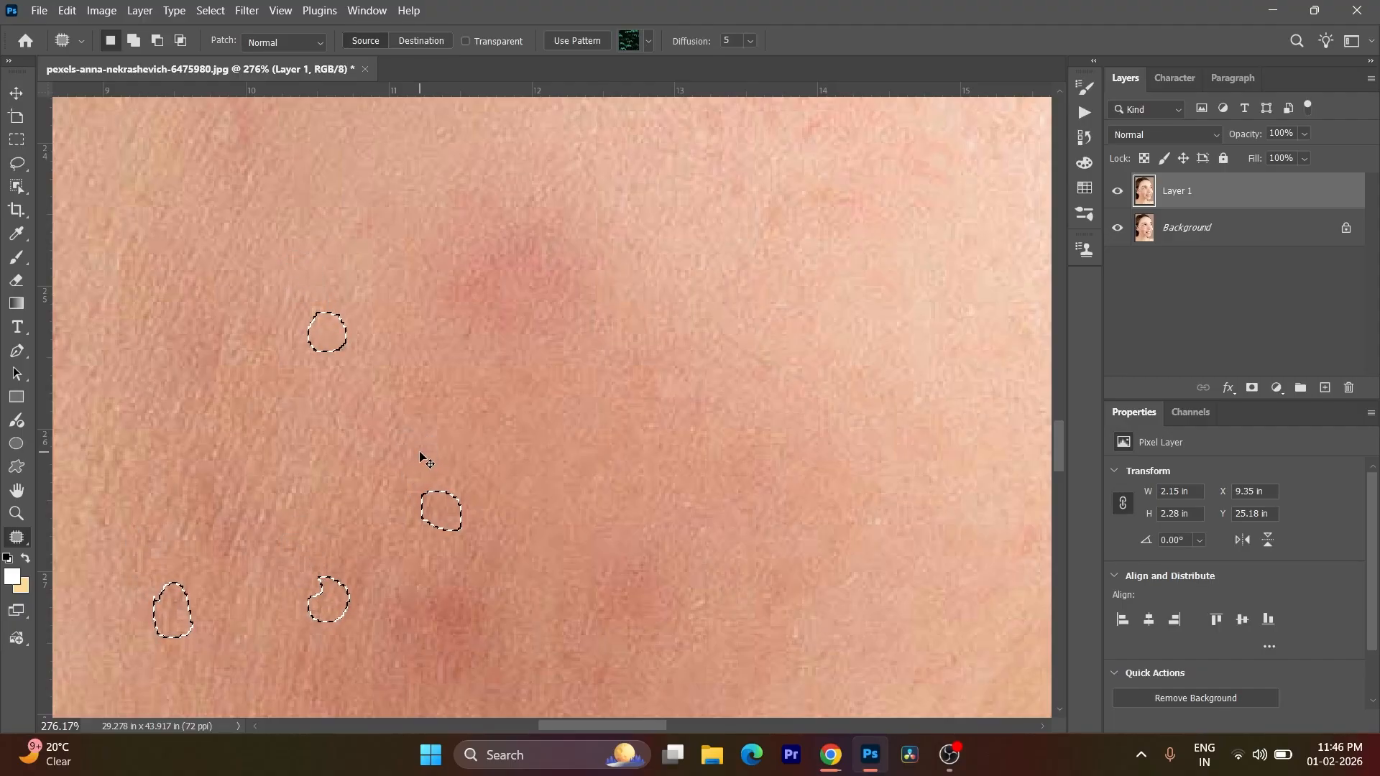
key("ctrl+d")
Step: Patch the small spot on the lower cheek toward the mouth, outlined about 0.29 × 0.28 in, with adjacent skin and deselect
scroll(447, 508, "down", 2)
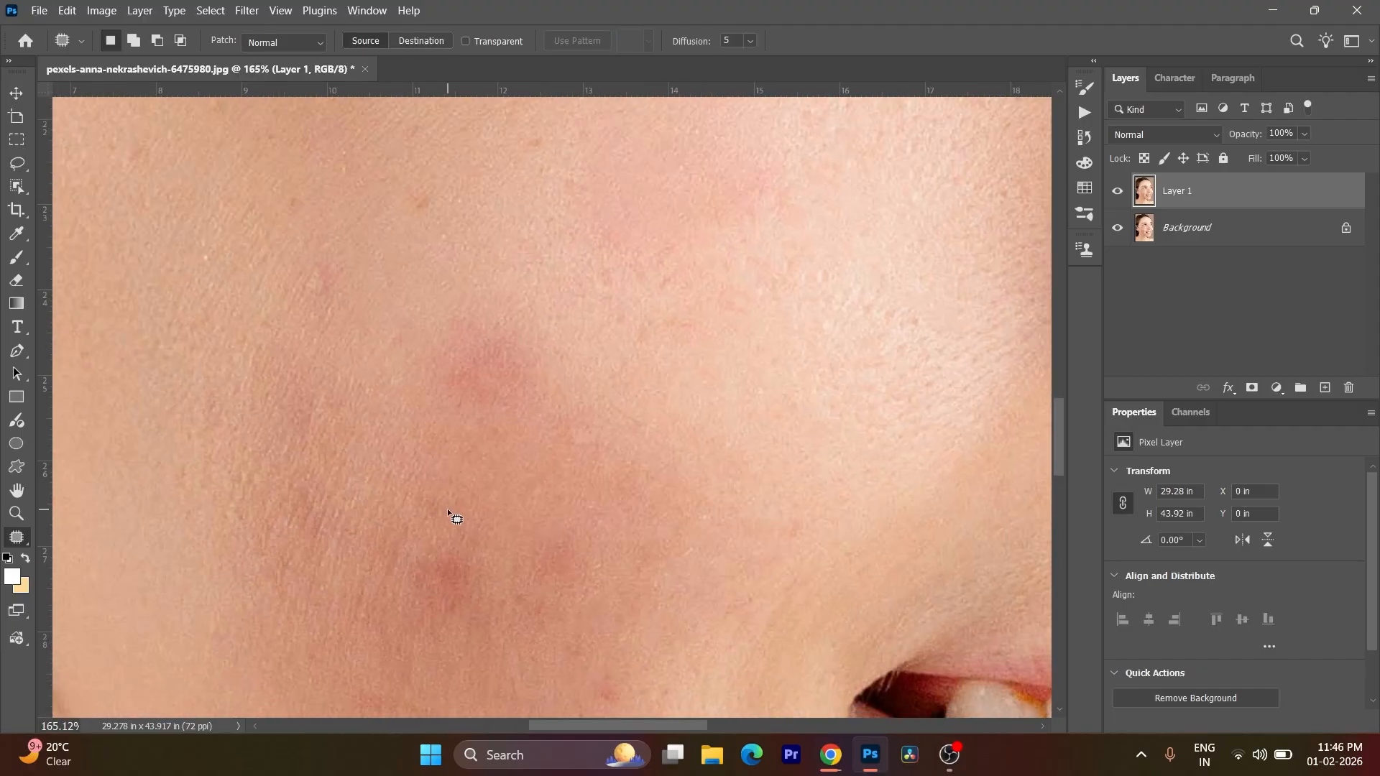
scroll(476, 549, "down", 3)
scroll(617, 642, "up", 3)
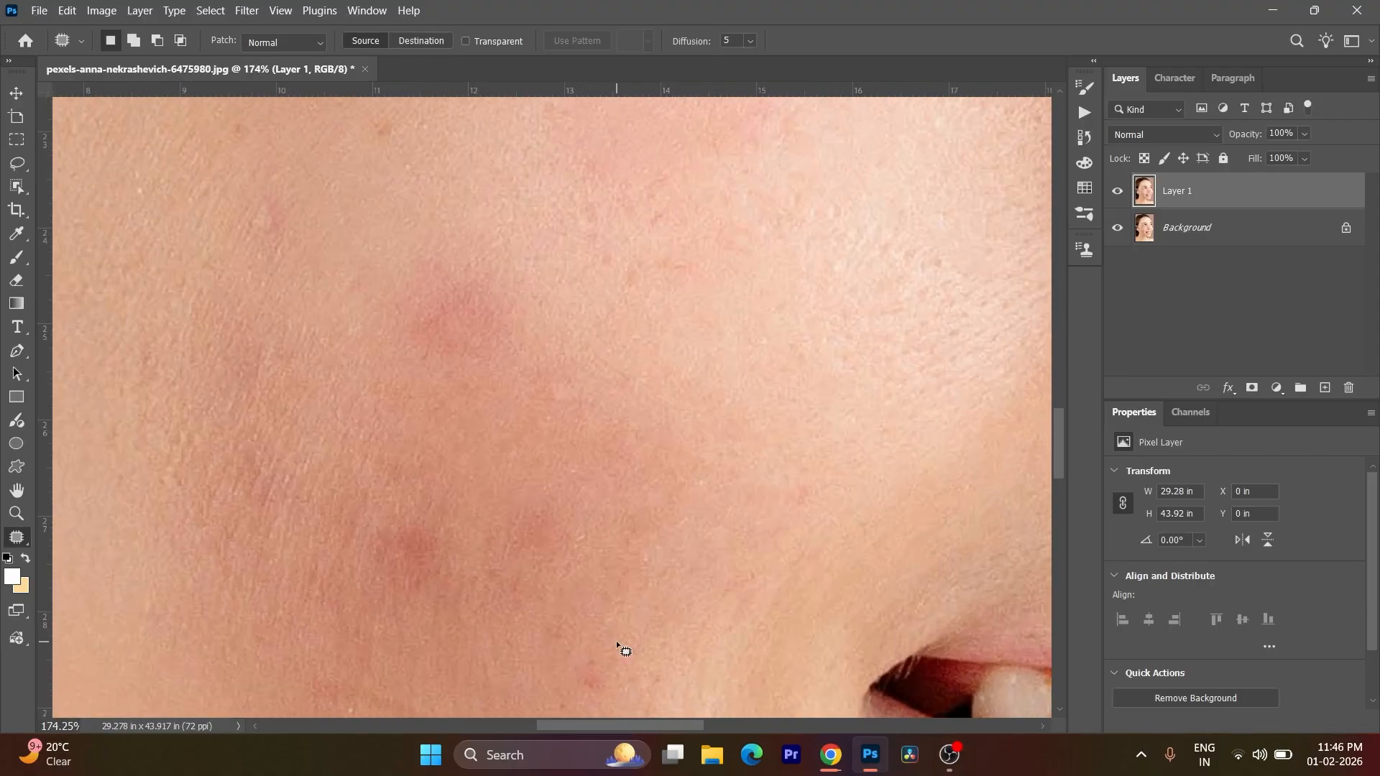
scroll(581, 585, "up", 5)
left_click_drag(579, 565, 577, 567)
left_click_drag(573, 579, 601, 527)
key("ctrl+d")
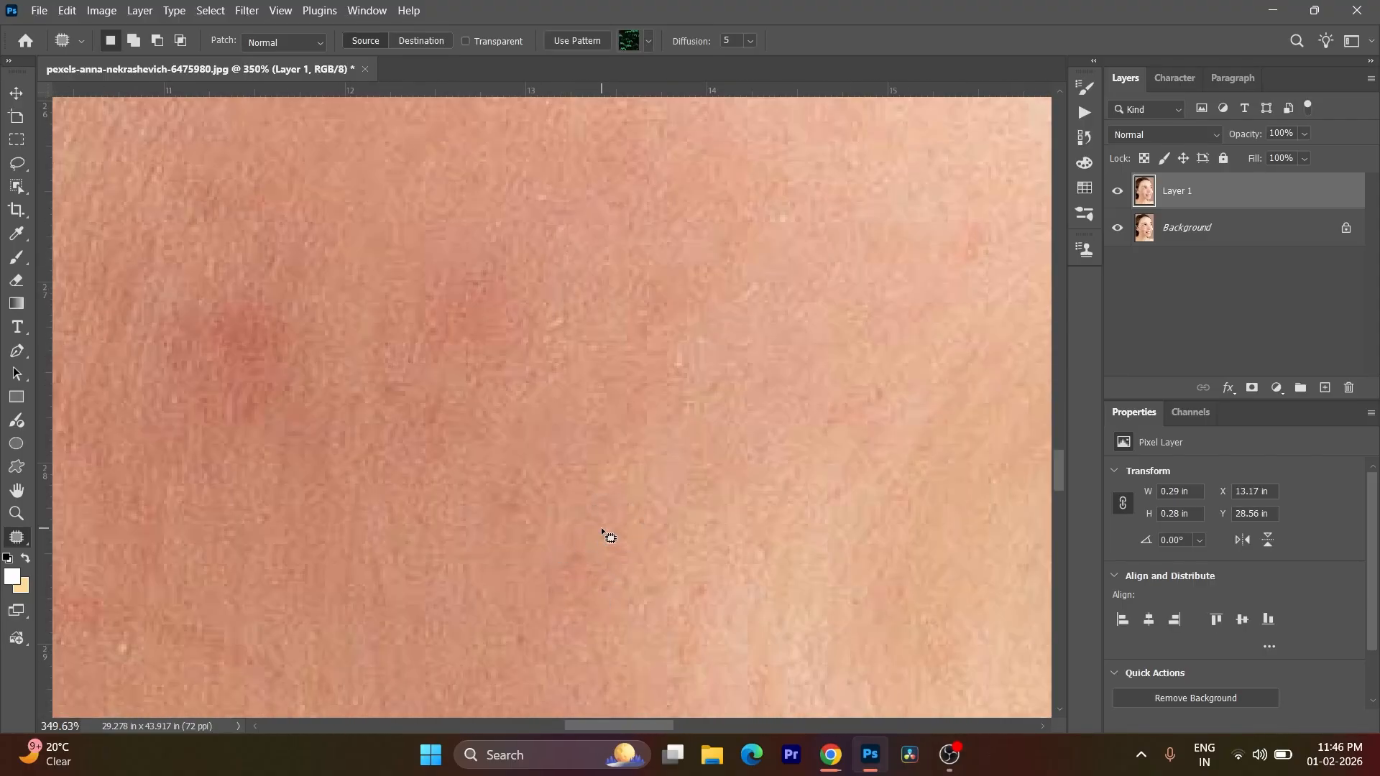
Step: Hide Layer 1 to compare the retouched cheek with the original photo
scroll(601, 528, "down", 14)
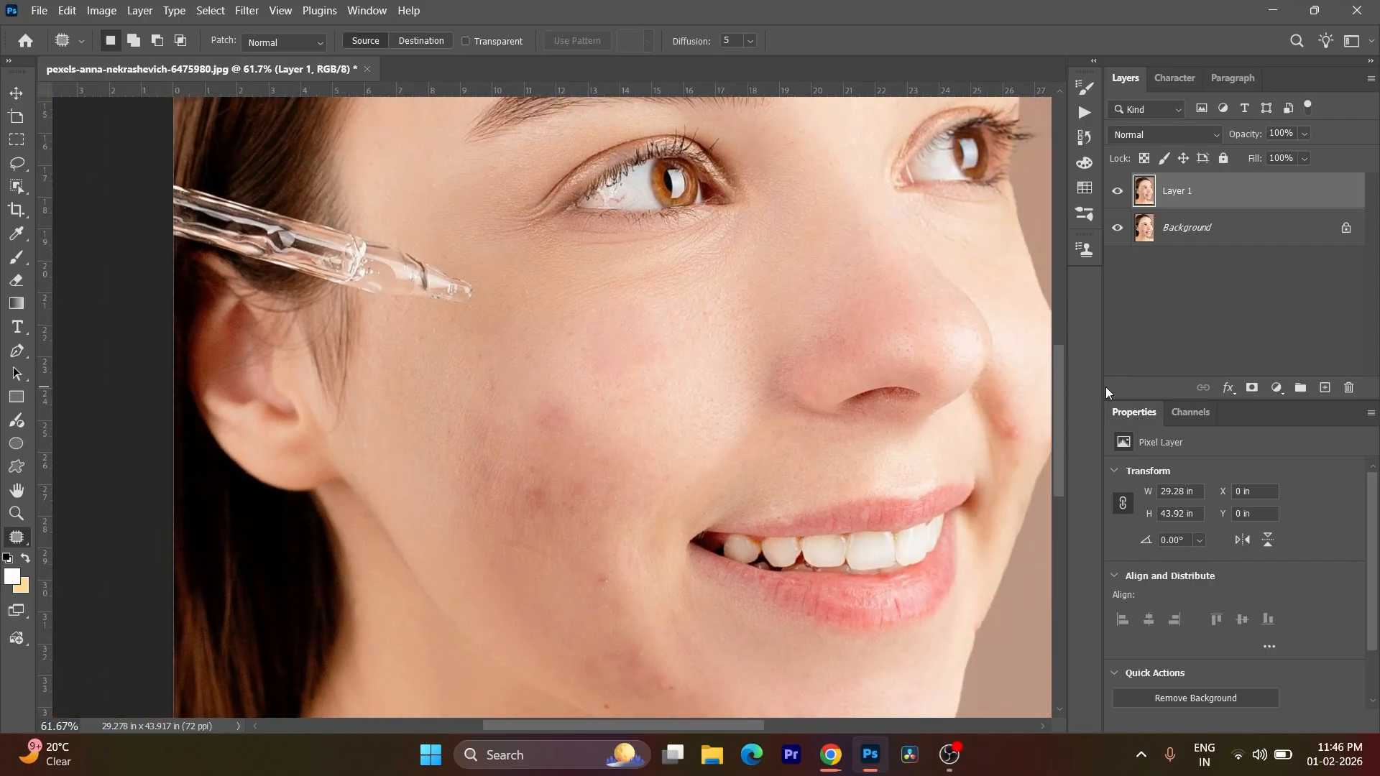
left_click(1117, 191)
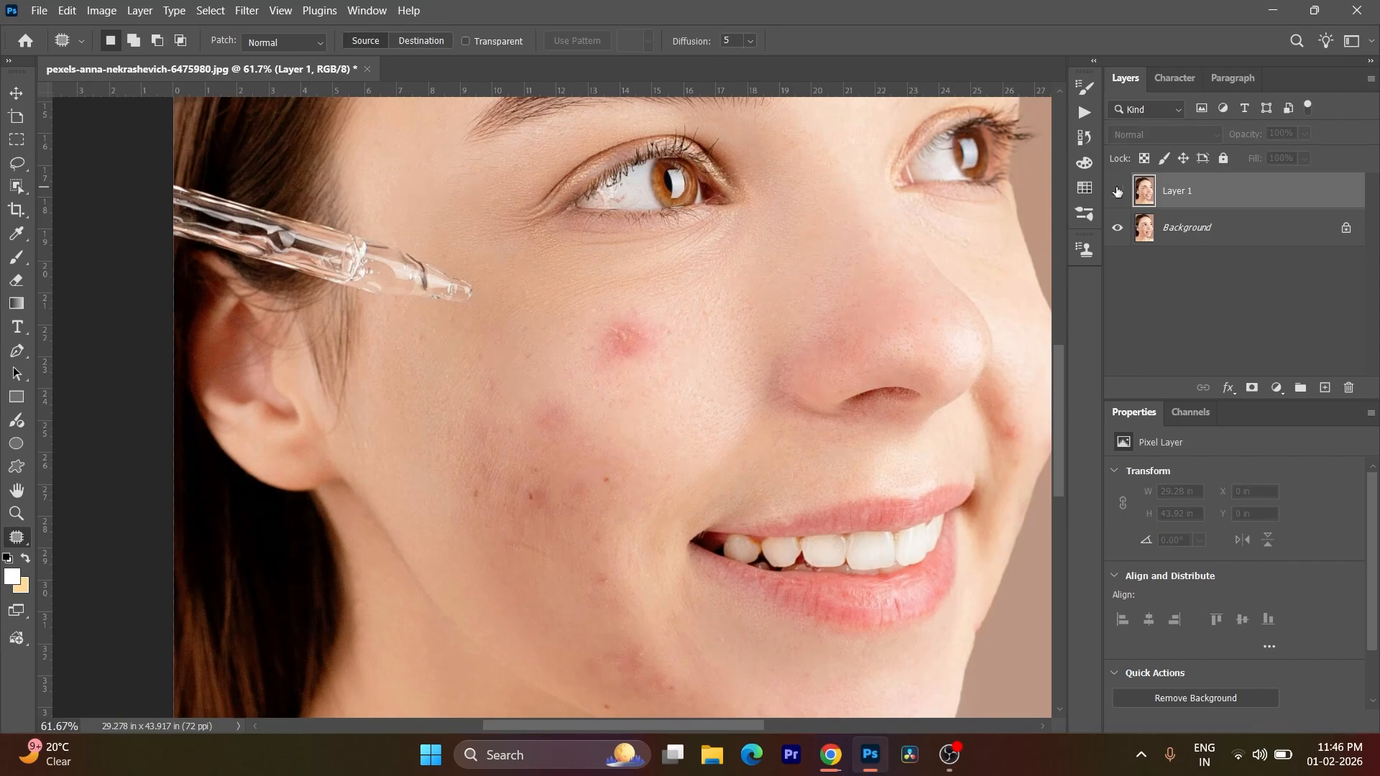
Step: Toggle Layer 1's visibility repeatedly to compare the patched skin with the original, ending with the layer hidden
left_click(1117, 191)
left_click(1117, 191)
left_click(1117, 192)
left_click(1117, 191)
left_click(1117, 192)
left_click(1117, 191)
left_click(1117, 191)
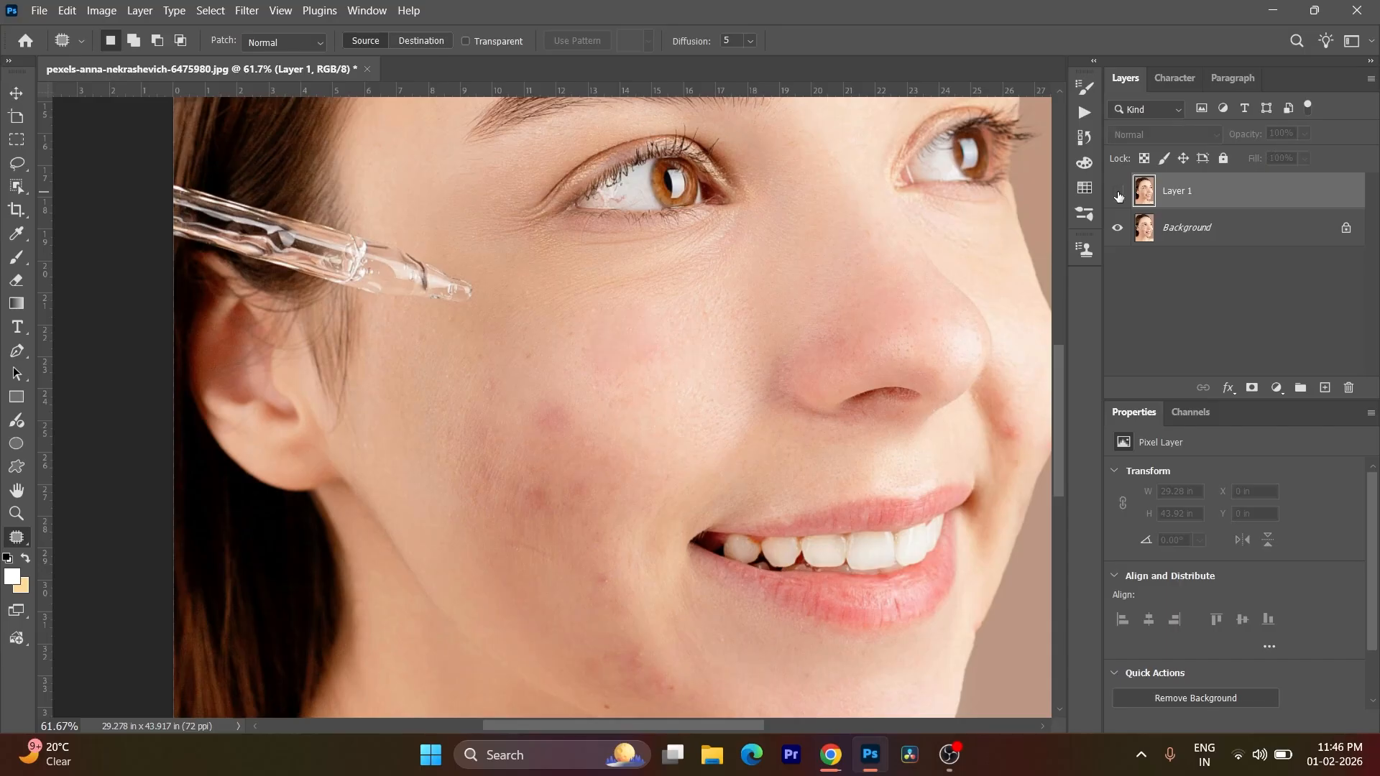
left_click(1117, 191)
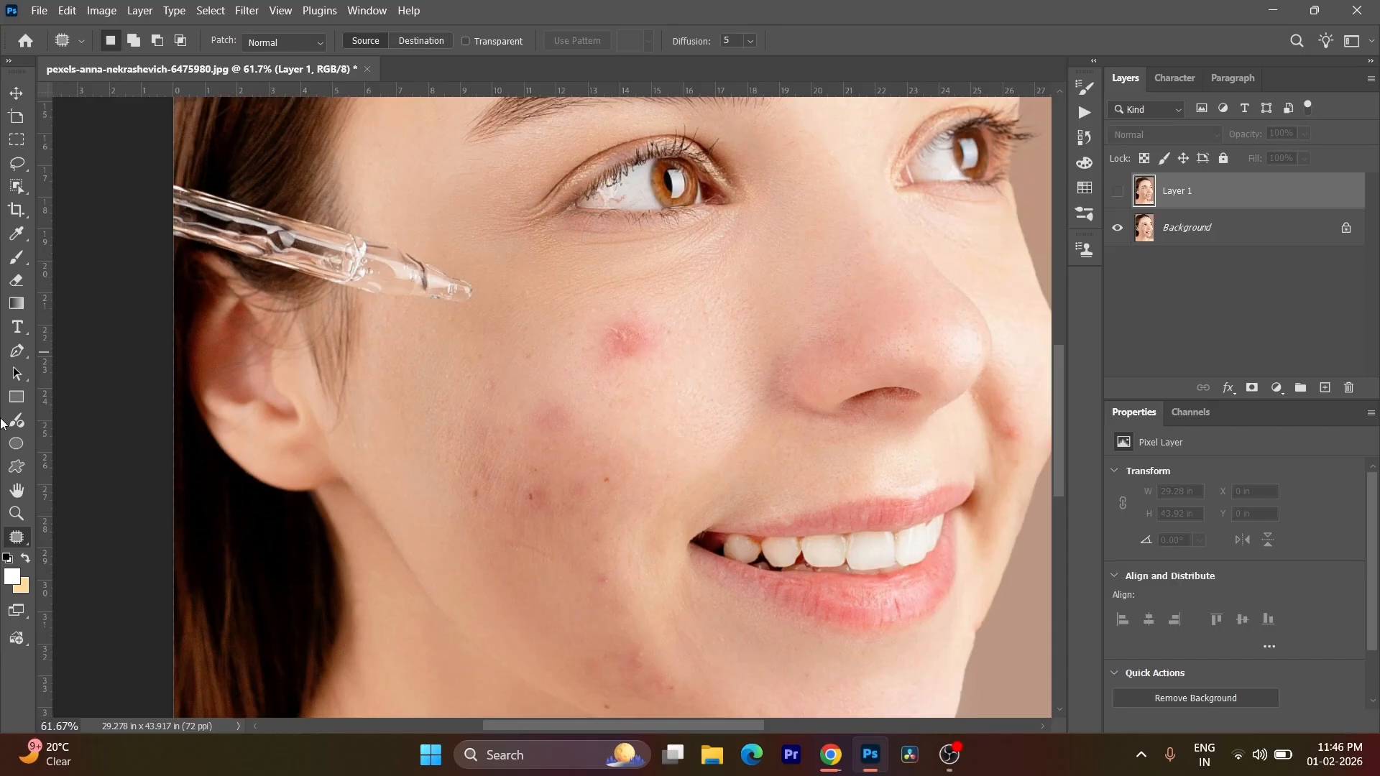
Step: Switch to the Spot Healing Brush and duplicate the Background layer as a fresh copy to retouch
right_click(22, 540)
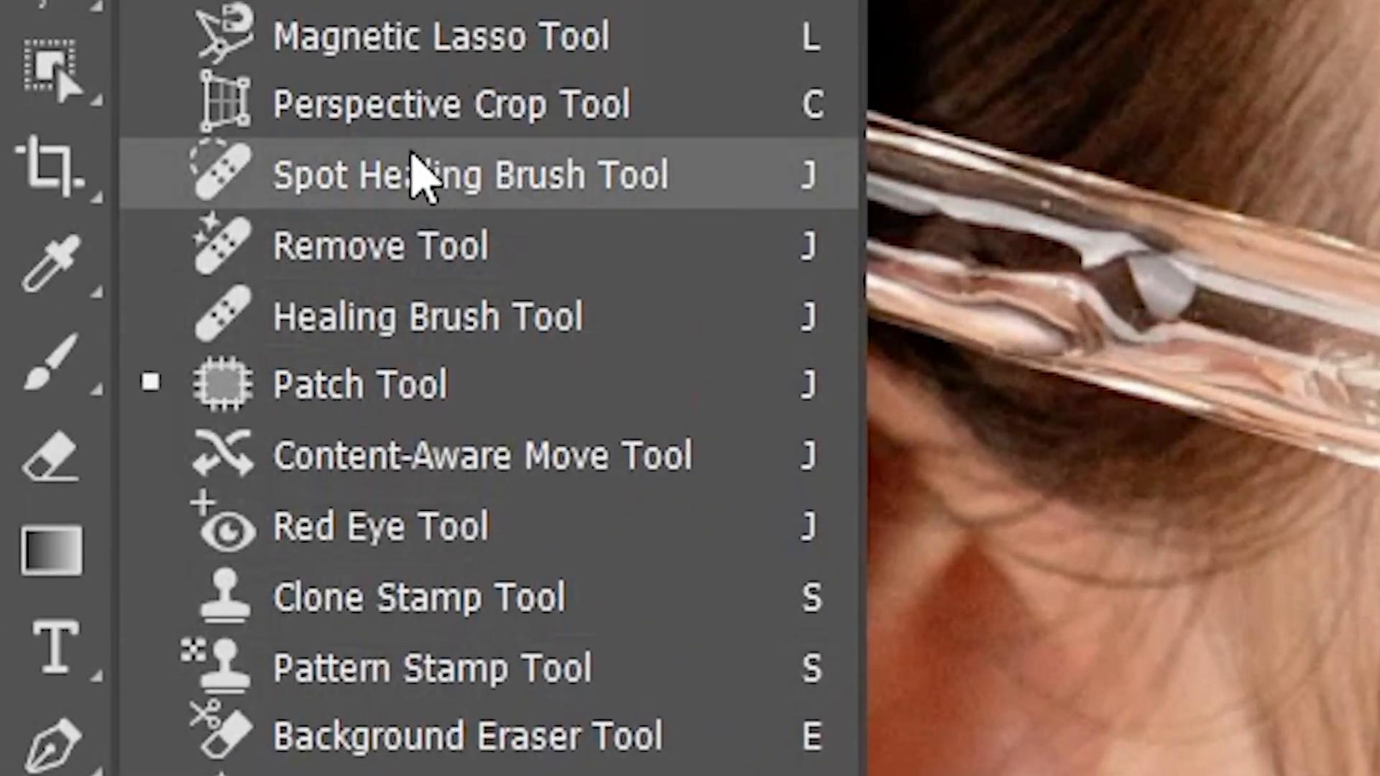
left_click(419, 173)
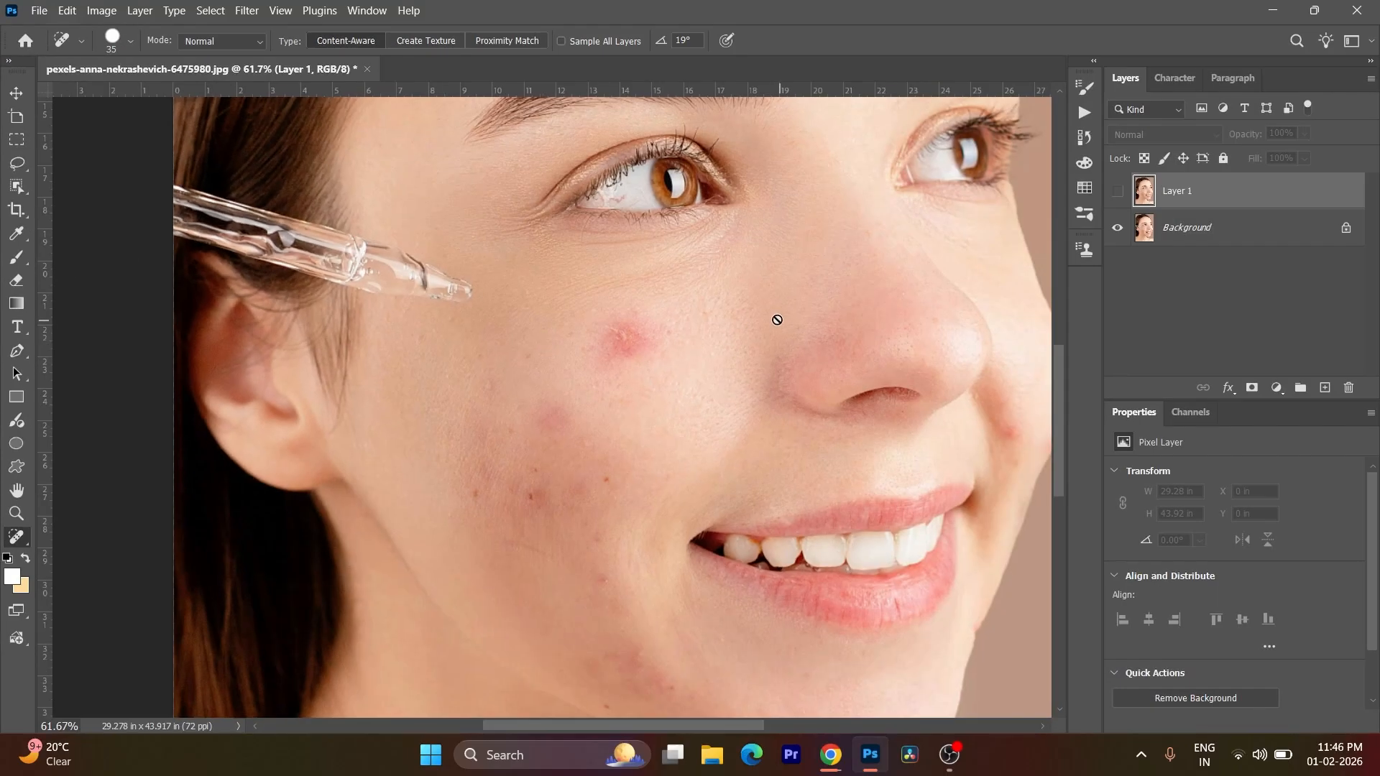
key("ctrl+j")
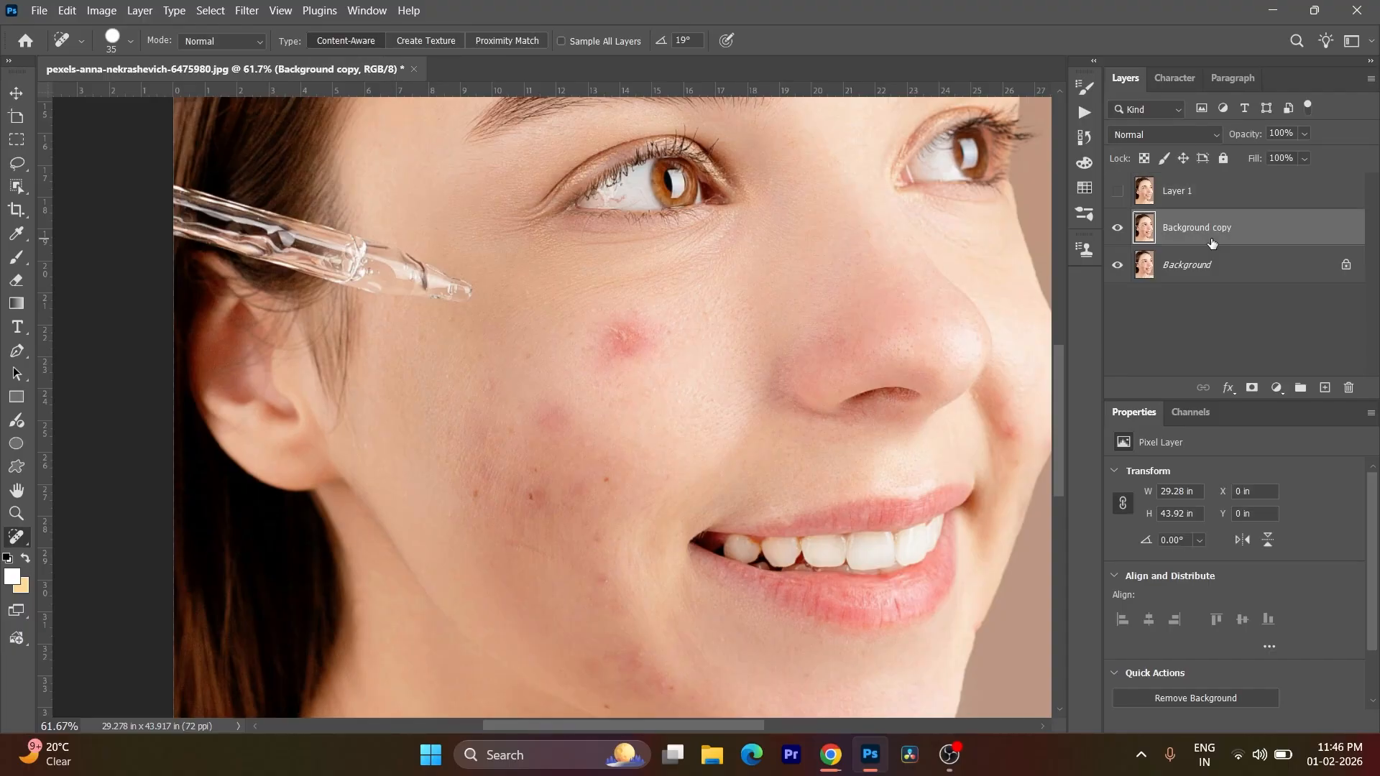
Step: Set the healing brush size to 25 and heal the isolated brown mole on the cheek
scroll(592, 497, "up", 6)
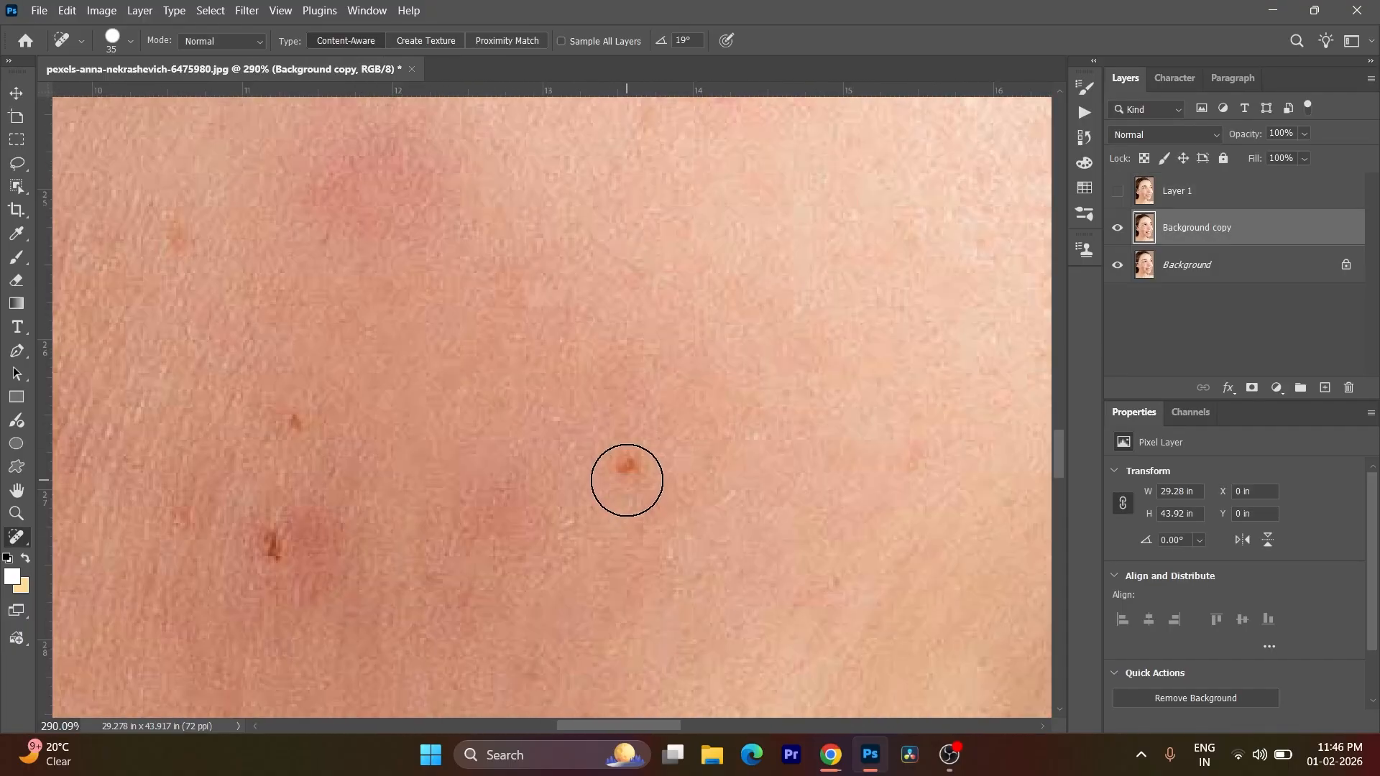
key("bracketleft")
key("bracketleft")
key("bracketleft")
key("bracketright")
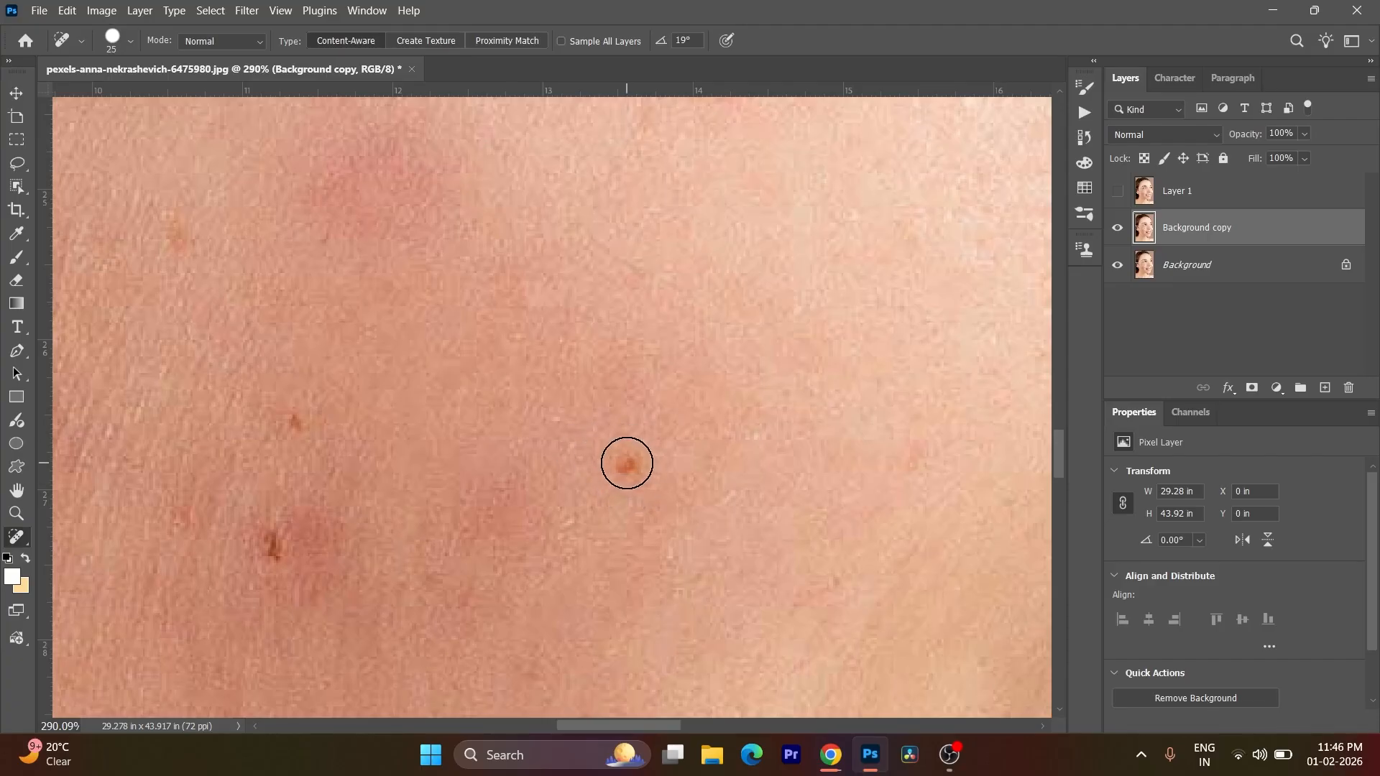
left_click(626, 465)
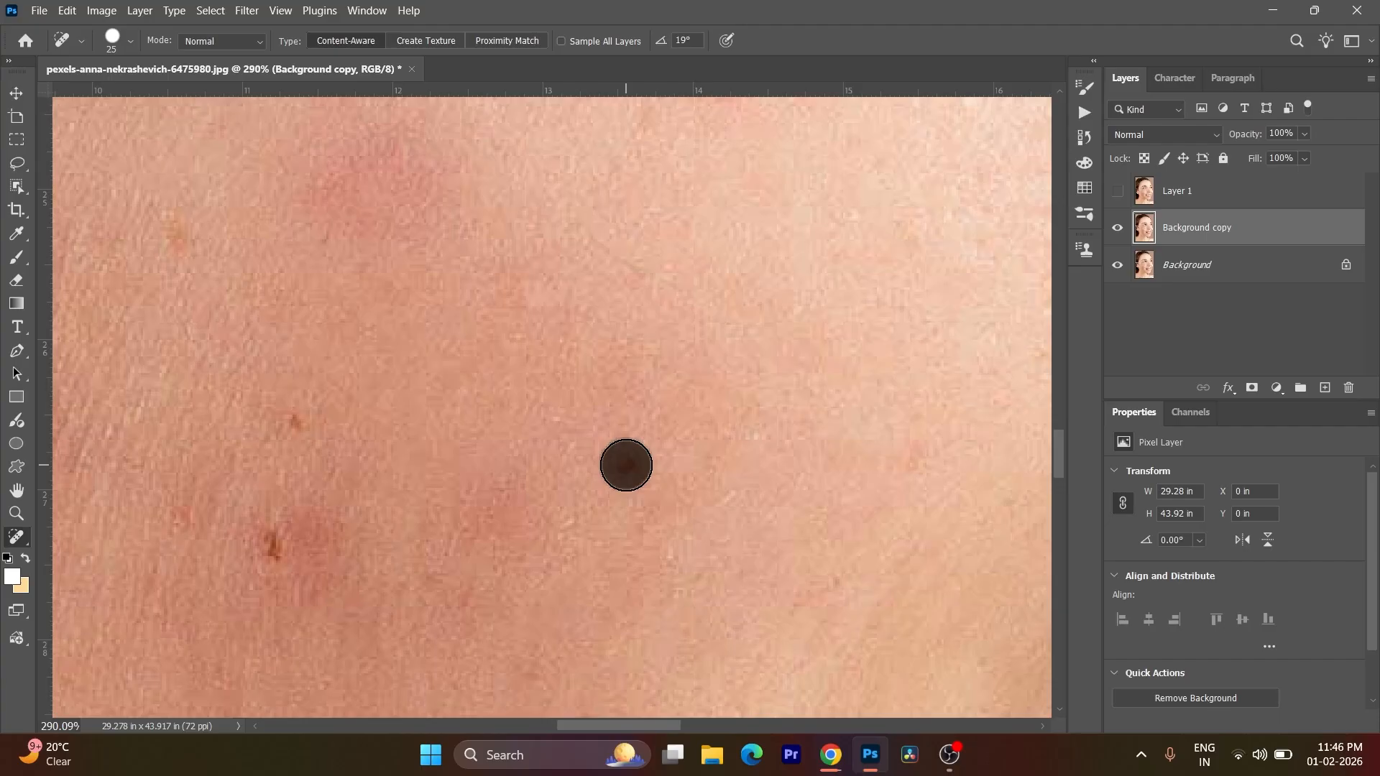
Step: Heal the dark scab and the small brown spot above it on the outer cheek
scroll(813, 494, "down", 1)
scroll(583, 491, "up", 2)
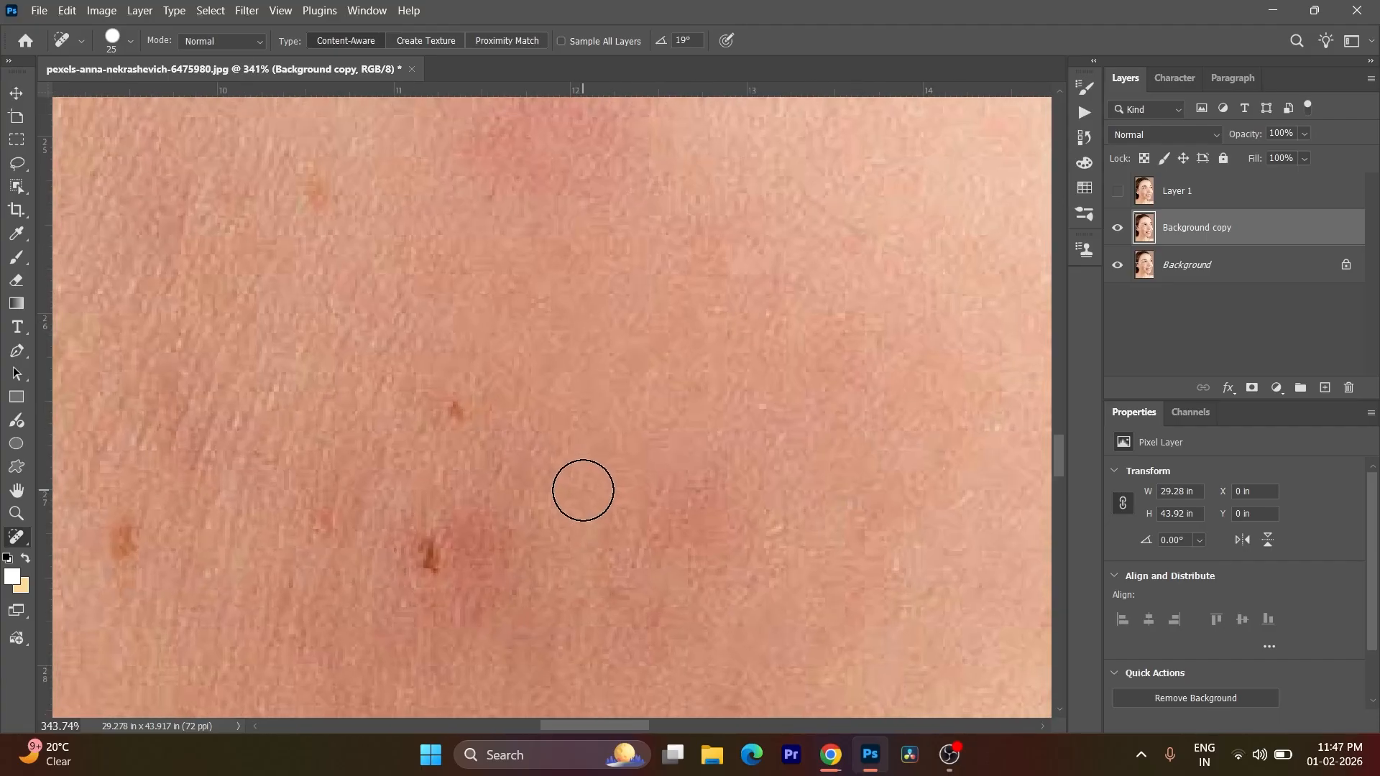
left_click(460, 412)
left_click(427, 561)
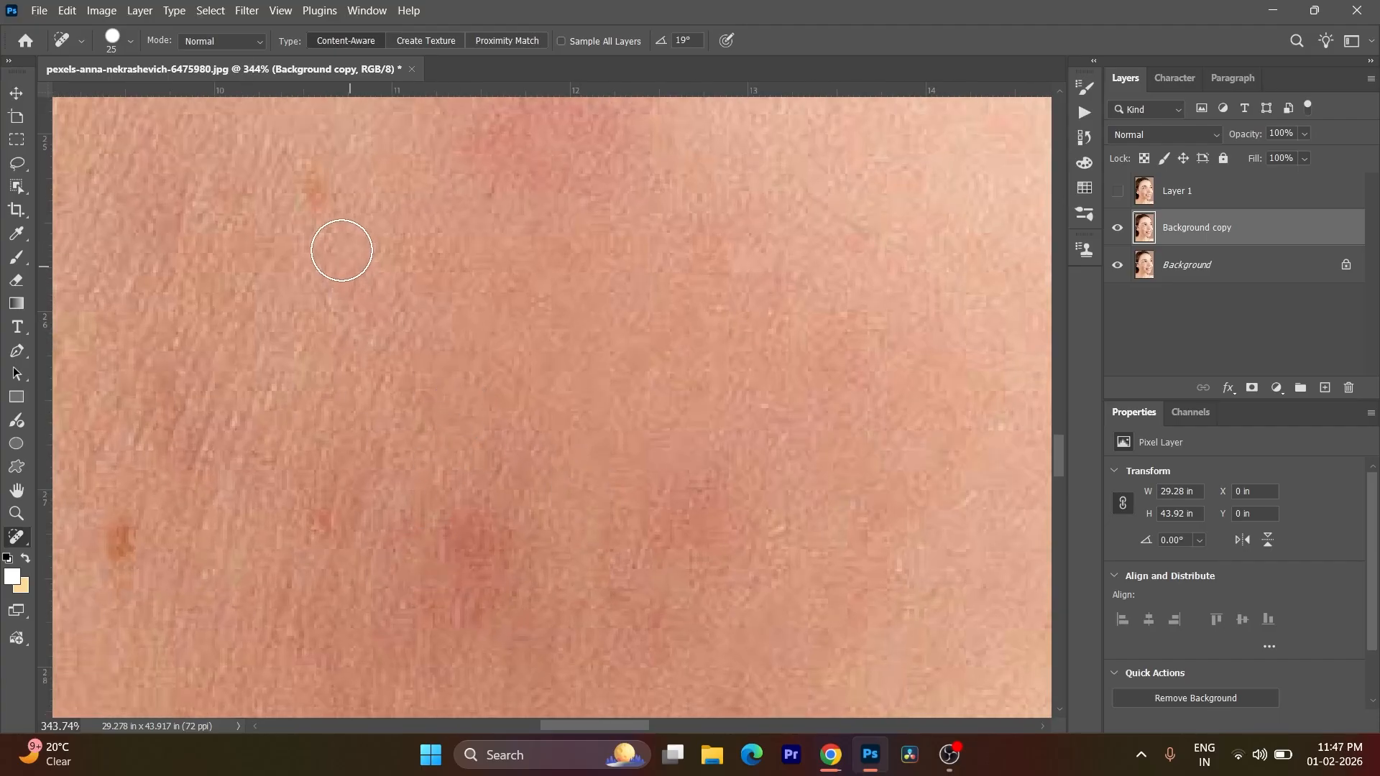
Step: Heal the small blemish on the lower cheek near the corner of the mouth
scroll(423, 487, "down", 3)
scroll(542, 560, "down", 2)
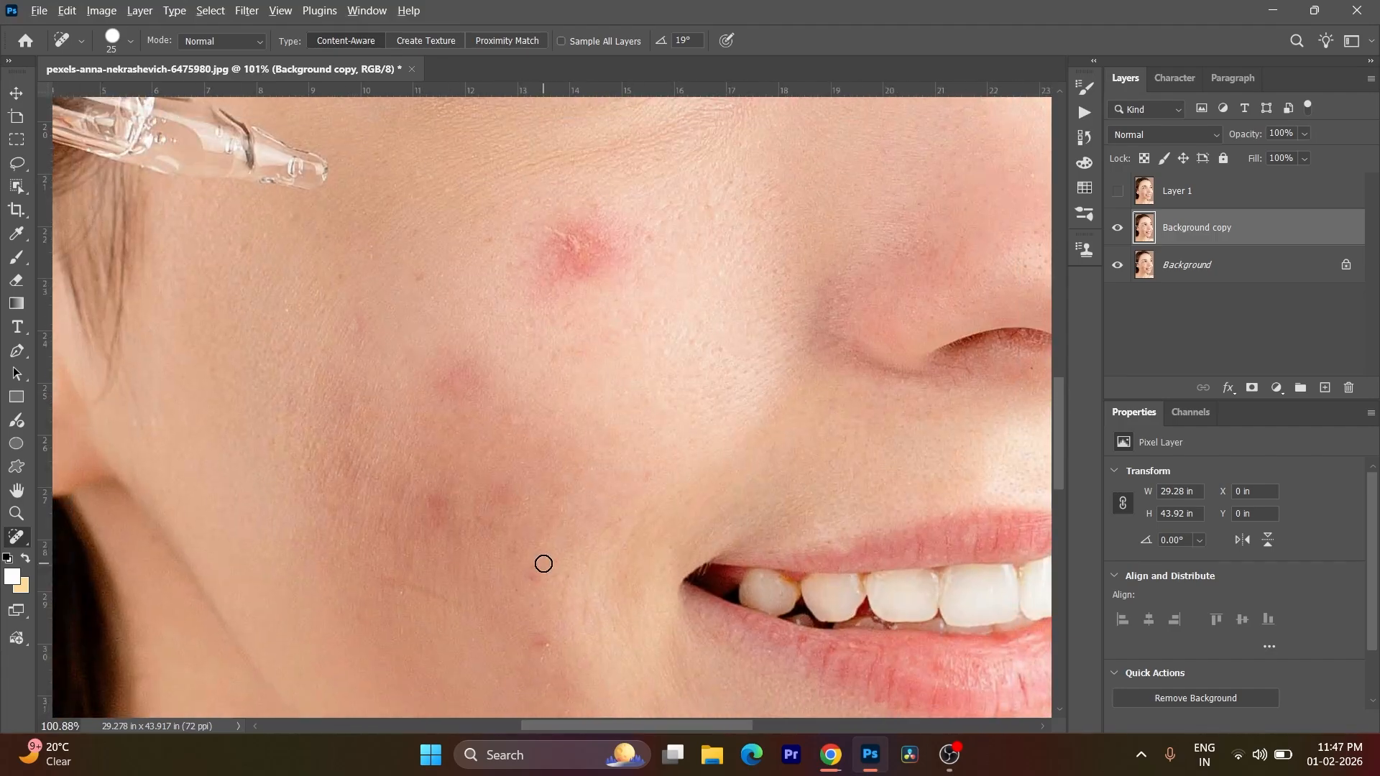
scroll(542, 561, "up", 3)
left_click_drag(525, 597, 539, 578)
scroll(545, 559, "down", 3)
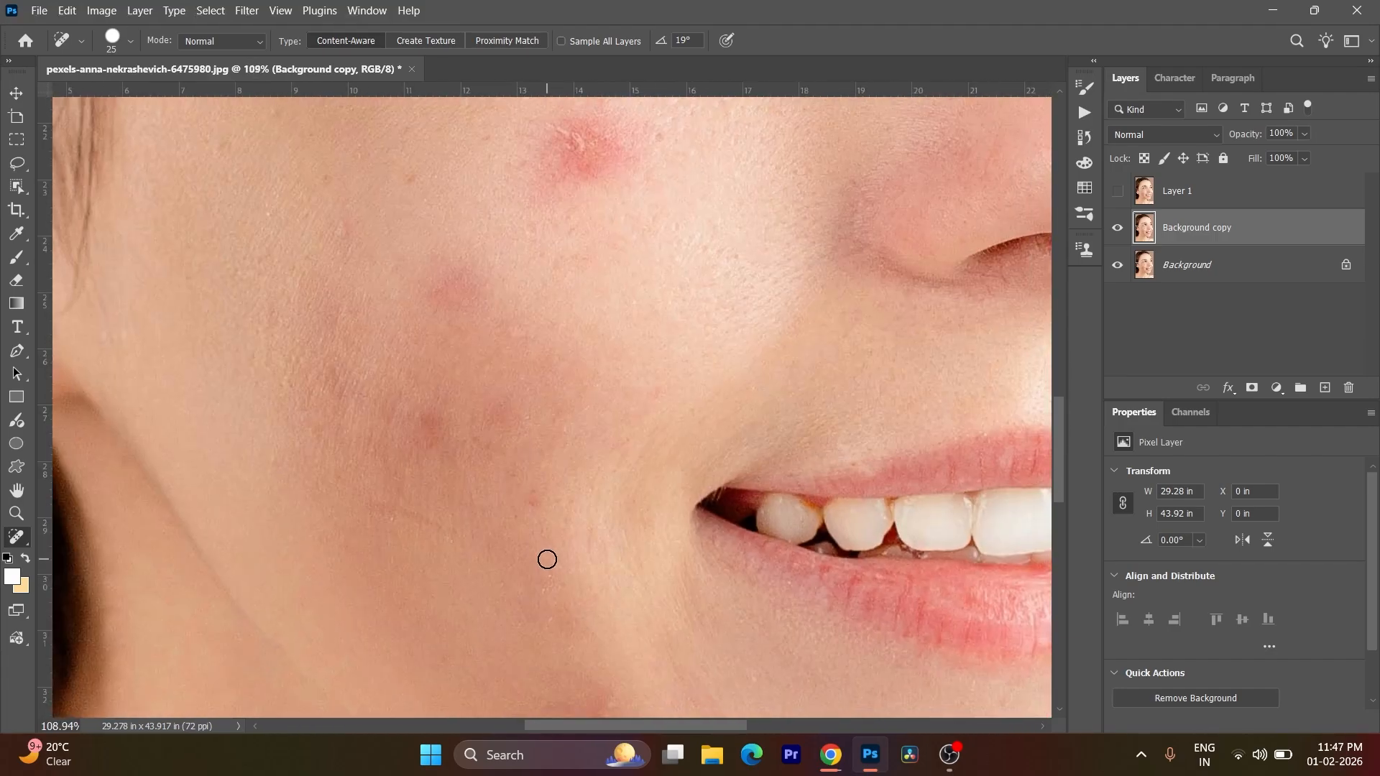
Step: Enlarge the healing brush to size 80 and paint over the large red pimple below the eye
scroll(570, 501, "up", 5)
scroll(570, 502, "up", 3)
key("]")
key("]")
key("]")
key("]")
key("]")
key("]")
key("]")
key("]")
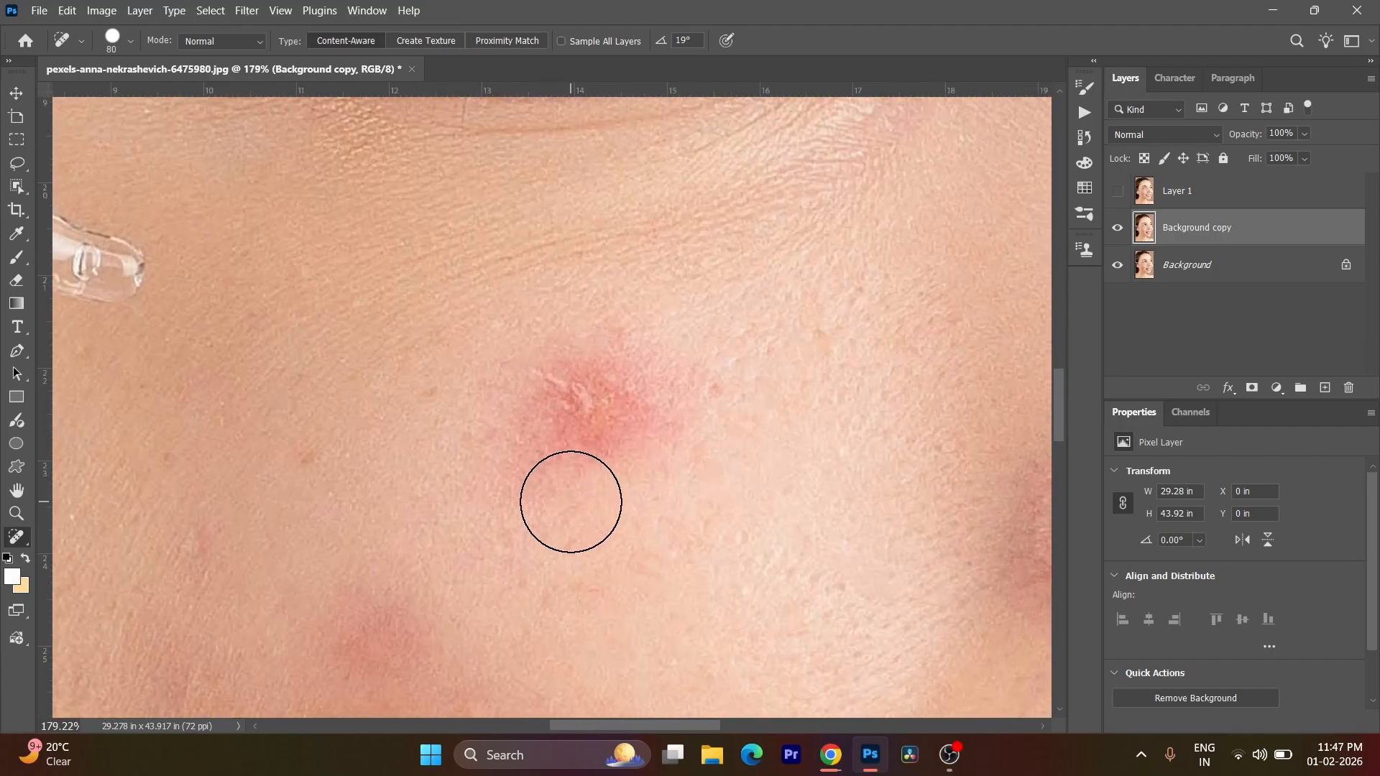
mouse_move(545, 441)
left_mouse_down()
mouse_move(635, 411)
mouse_move(635, 383)
mouse_move(569, 351)
mouse_move(520, 406)
mouse_move(600, 423)
mouse_move(640, 394)
left_mouse_up()
scroll(661, 437, "down", 5)
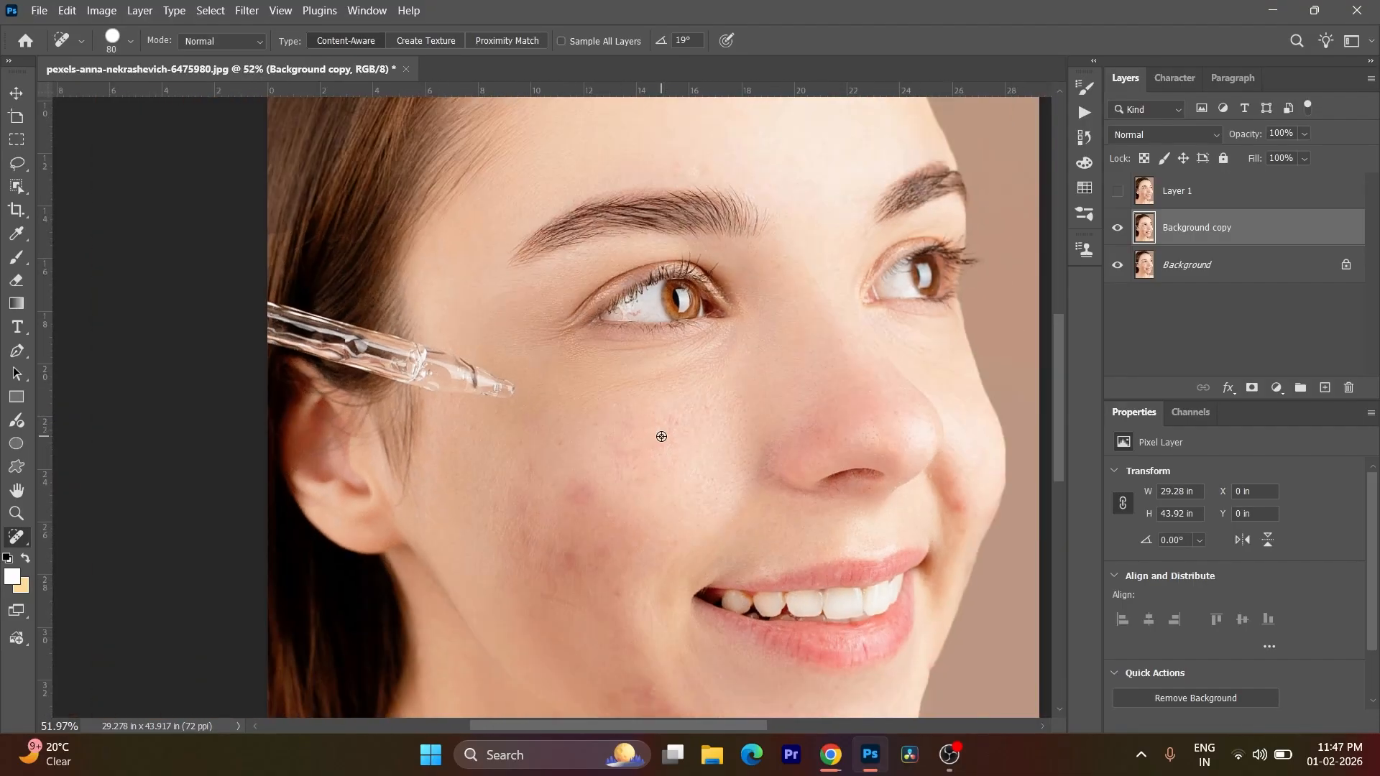
Step: Heal the leftover marks on the upper cheek around the removed pimple with short strokes
scroll(661, 436, "up", 4)
left_click_drag(644, 373, 640, 374)
left_click_drag(515, 441, 515, 434)
scroll(556, 470, "down", 1)
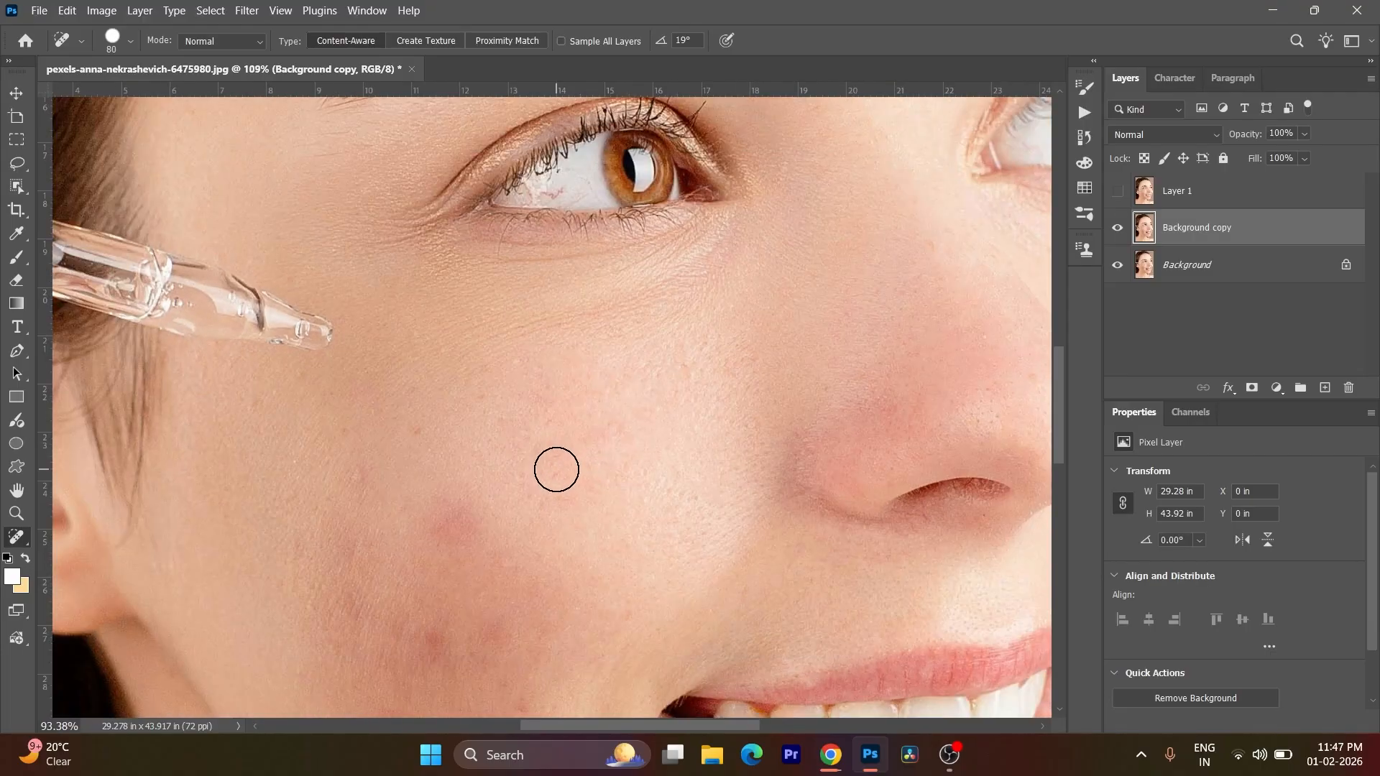
Step: Heal the reddish patch on the middle of the cheek and reduce the healing brush to size 45
scroll(556, 470, "down", 5)
scroll(556, 469, "up", 5)
left_click(482, 485)
key("[")
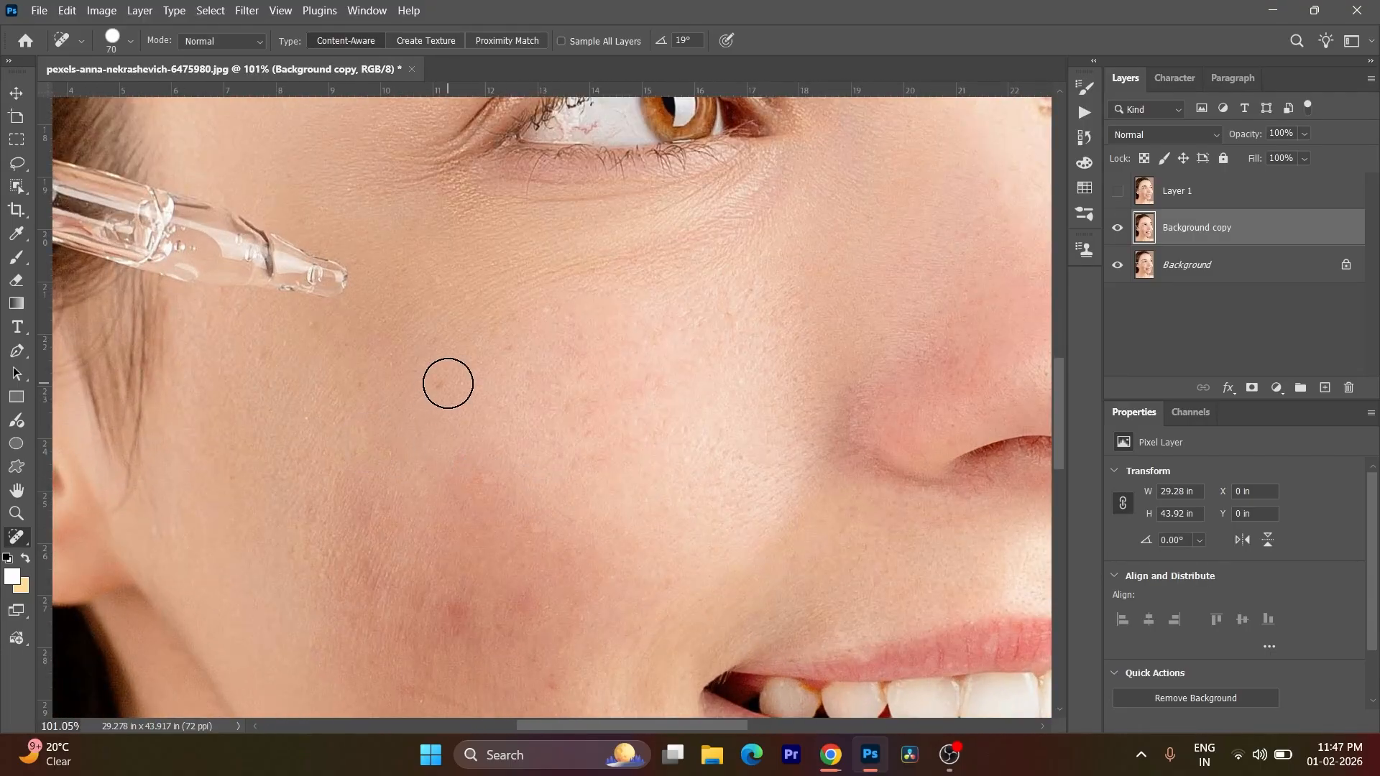
key("[")
key("[")
key("[")
scroll(360, 386, "down", 1)
scroll(451, 566, "down", 5)
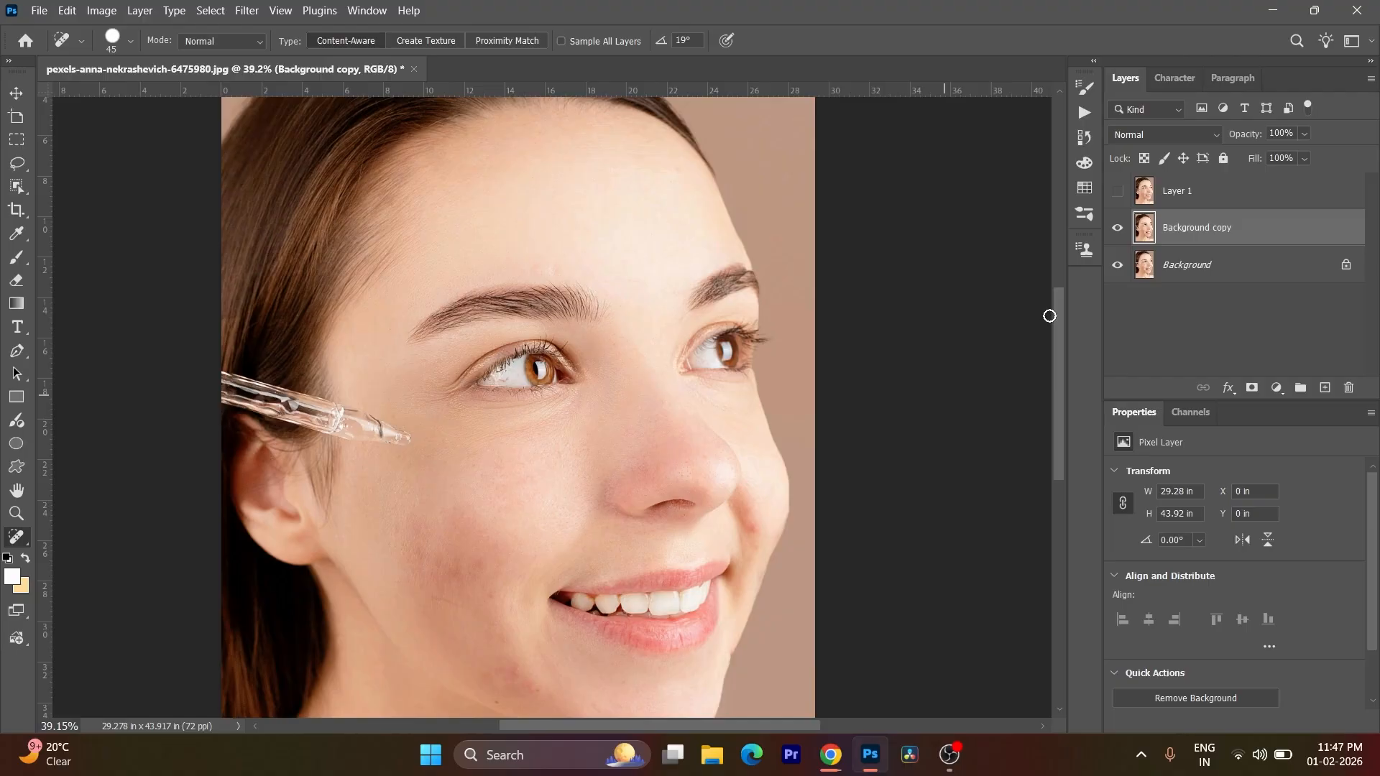
Step: Toggle the Background copy layer off and on to compare the healed face with the original, leaving it shown
left_click(1117, 230)
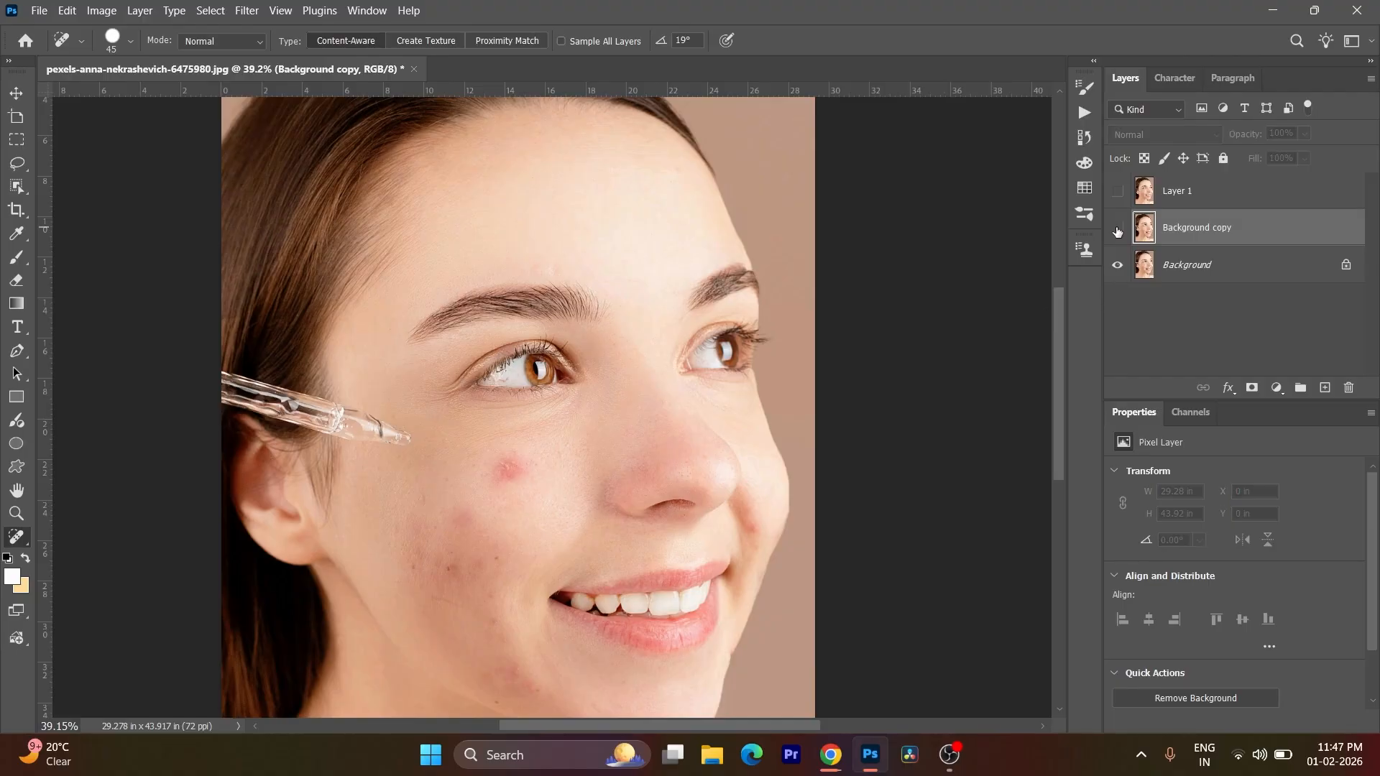
left_click(1117, 230)
left_click(1117, 230)
left_click(1117, 230)
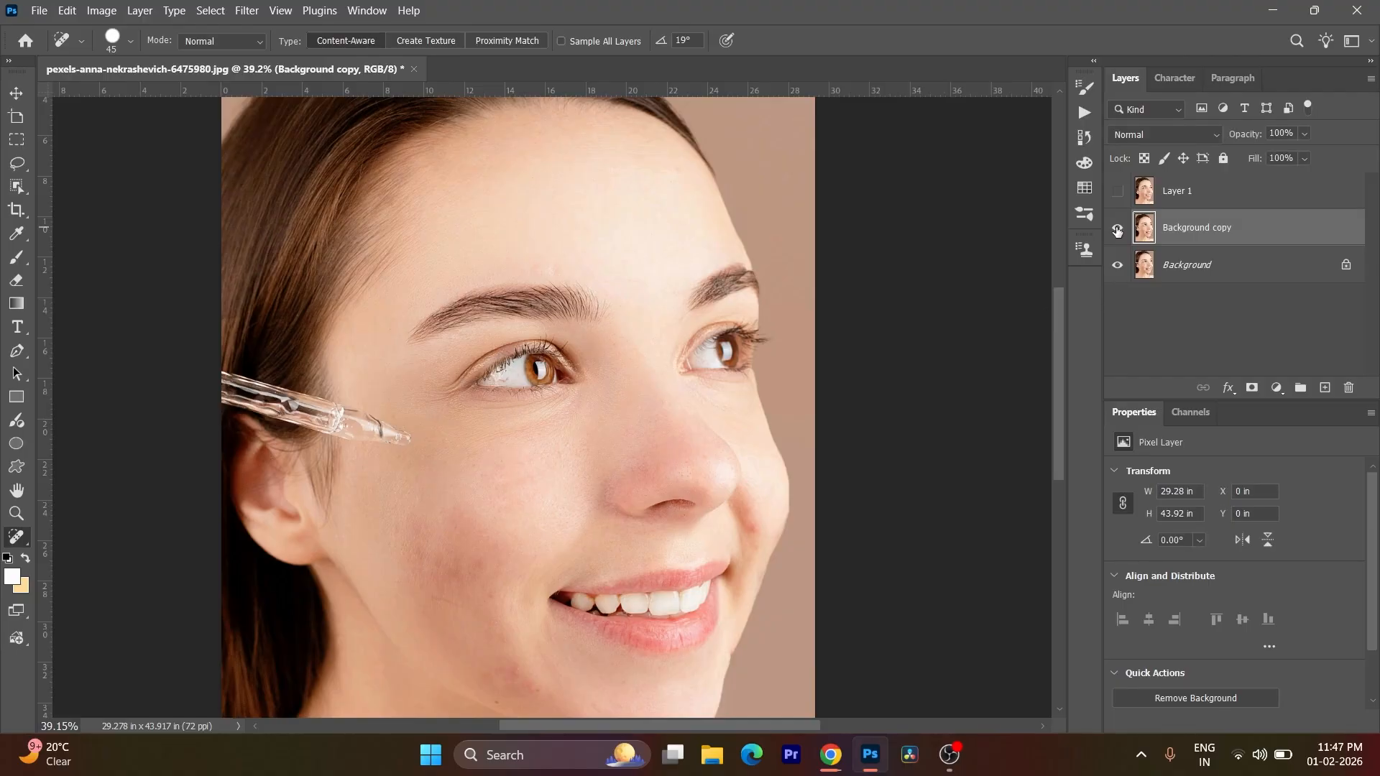
scroll(499, 491, "up", 4)
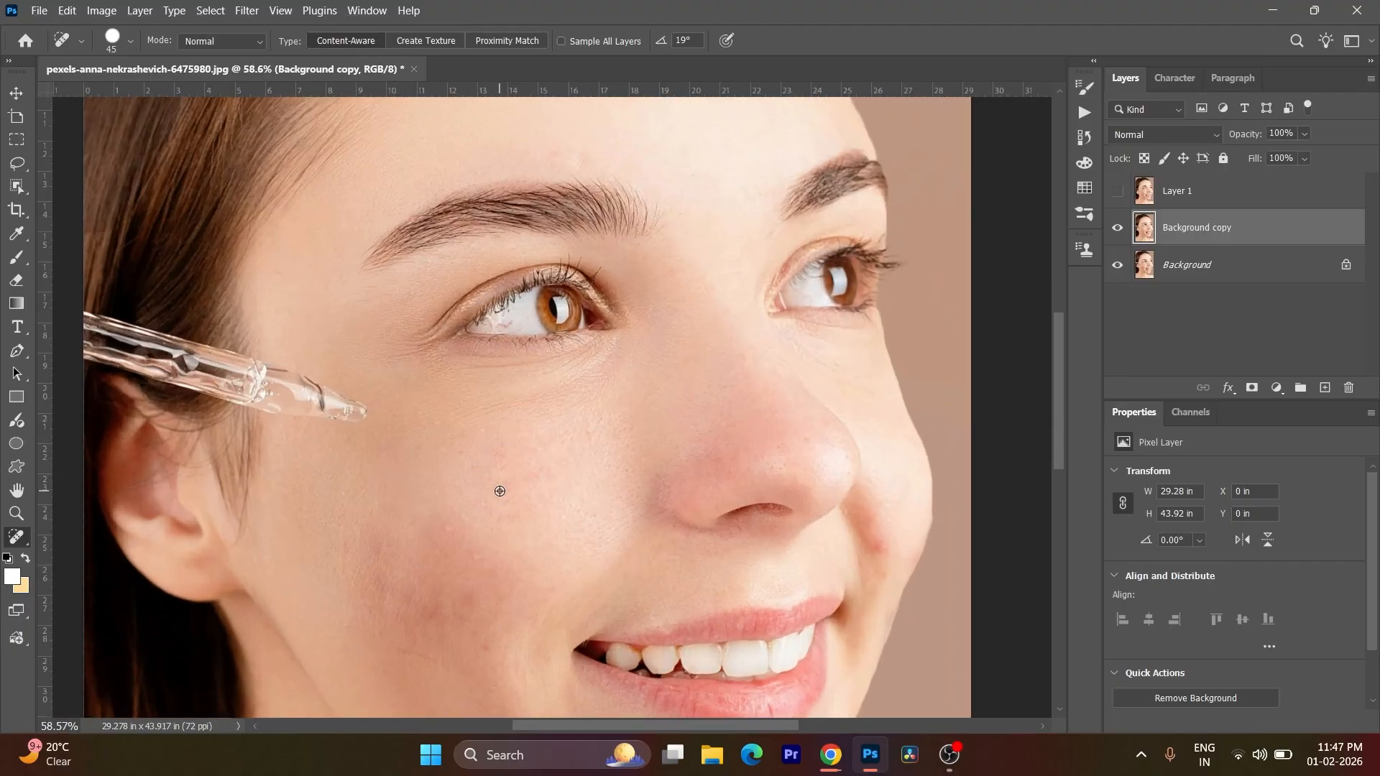